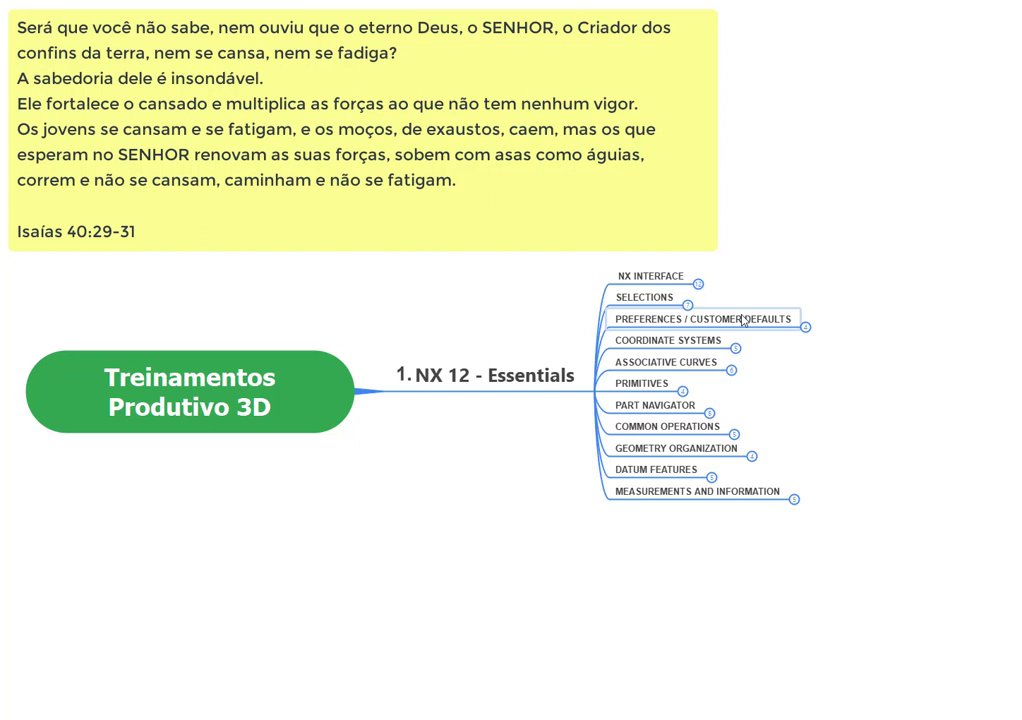
# Expand the PREFERENCES / CUSTOMER DEFAULTS topic in XMind to show its four sub-topics, then switch to NX 12.
pyautogui.click(805, 327)
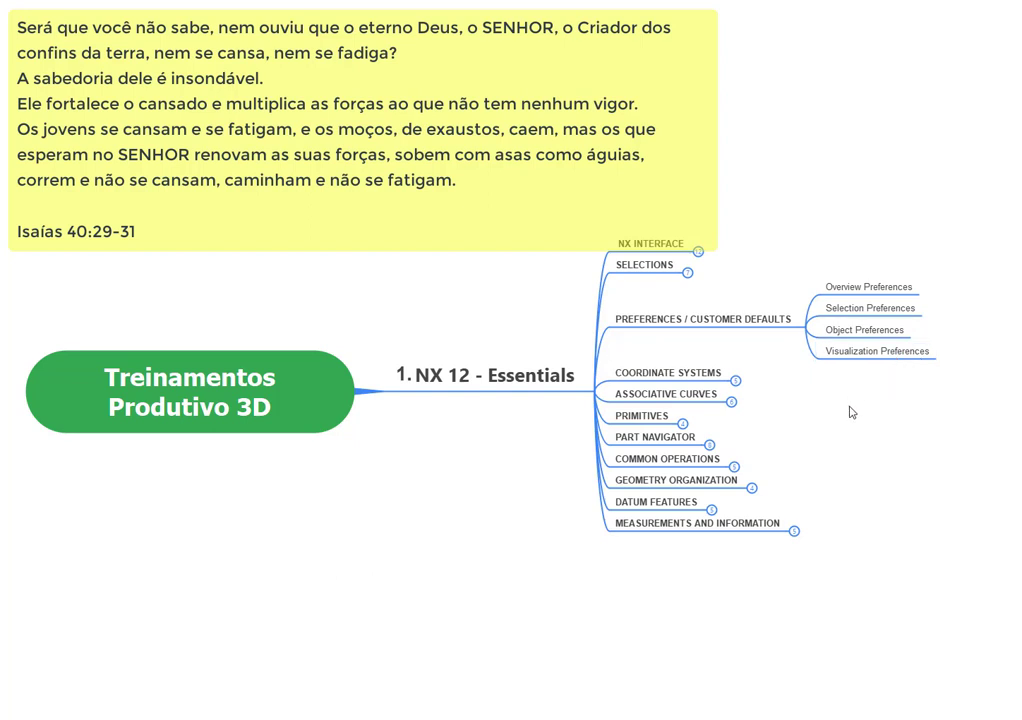
pyautogui.hotkey('alt', 'Tab')
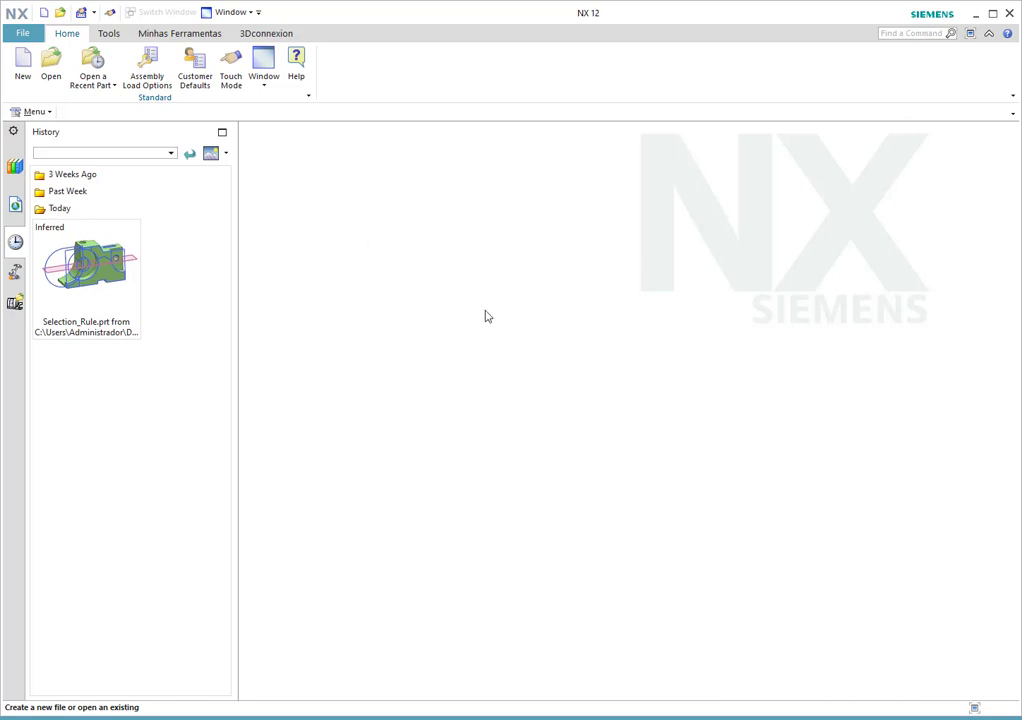
# Open Selection_Rule.prt from the History palette and rotate the model view.
pyautogui.click(91, 334)
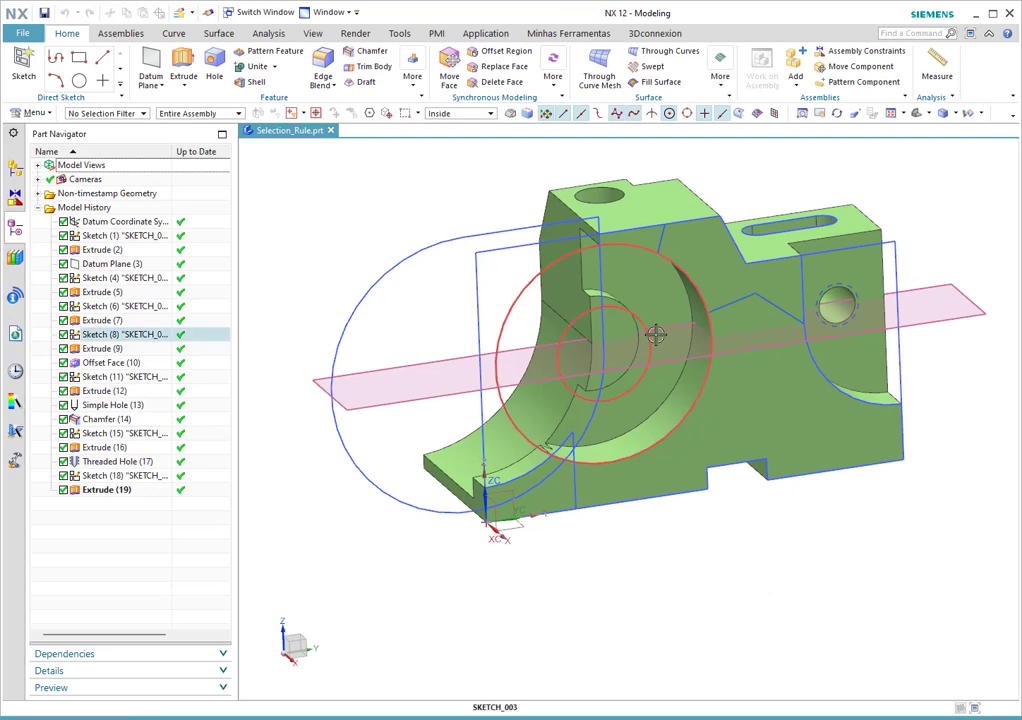
pyautogui.moveTo(655, 335)
pyautogui.mouseDown(button='middle')
pyautogui.moveTo(670, 345)
pyautogui.moveTo(728, 210)
pyautogui.moveTo(718, 203)
pyautogui.mouseUp(button='middle')
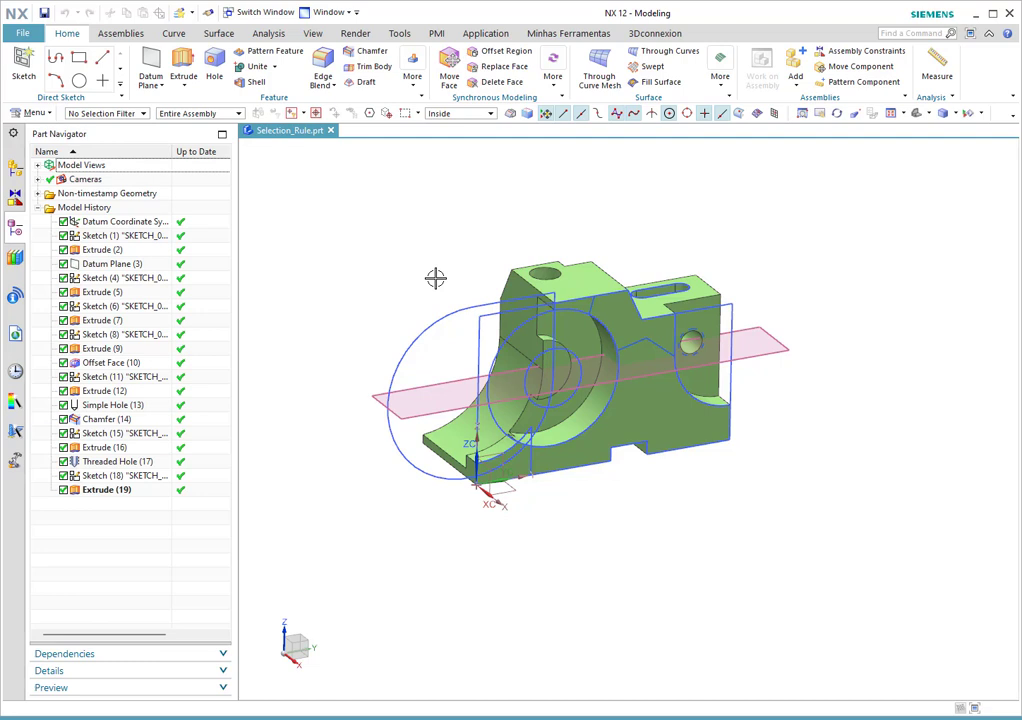
pyautogui.scroll(2, 408, 276)
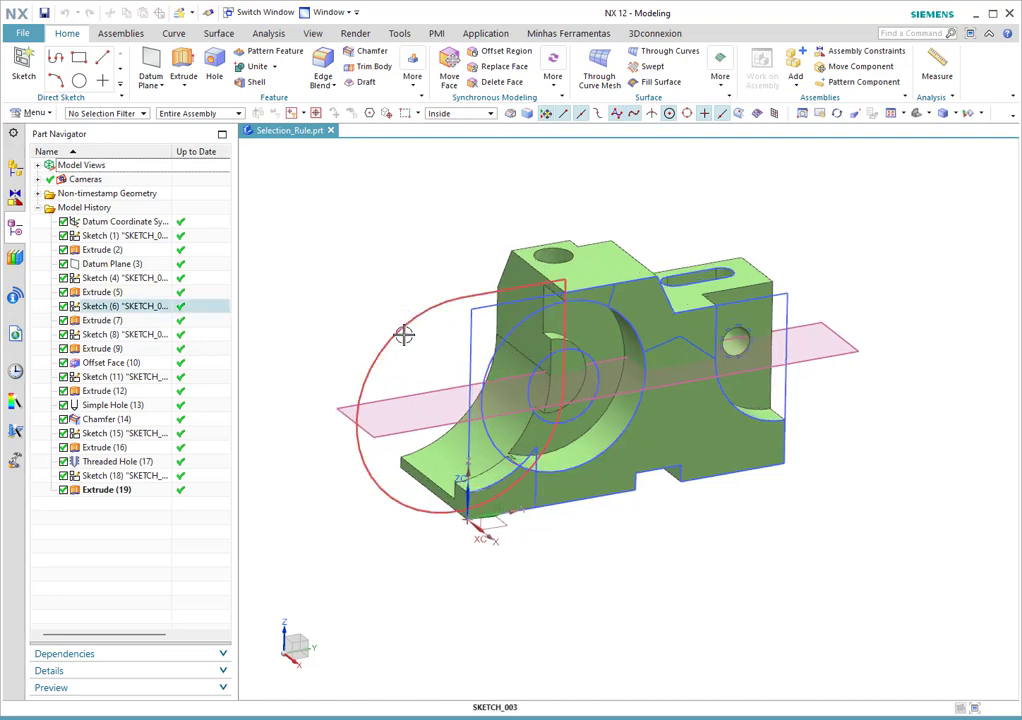
pyautogui.scroll(3, 394, 362)
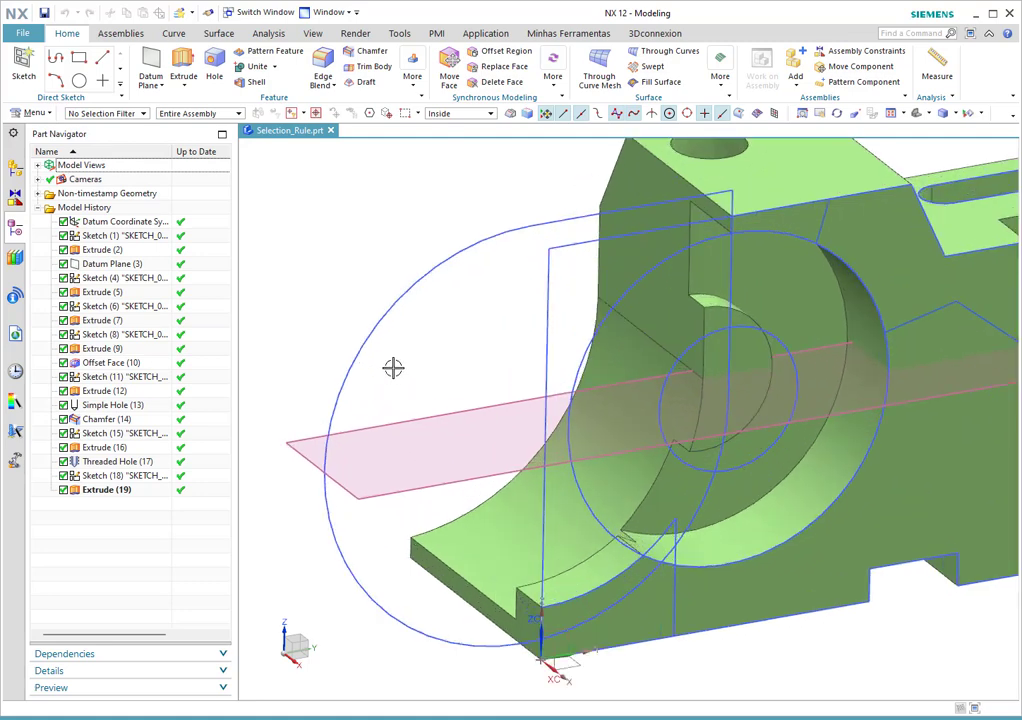
pyautogui.scroll(2, 393, 365)
pyautogui.scroll(2, 393, 365)
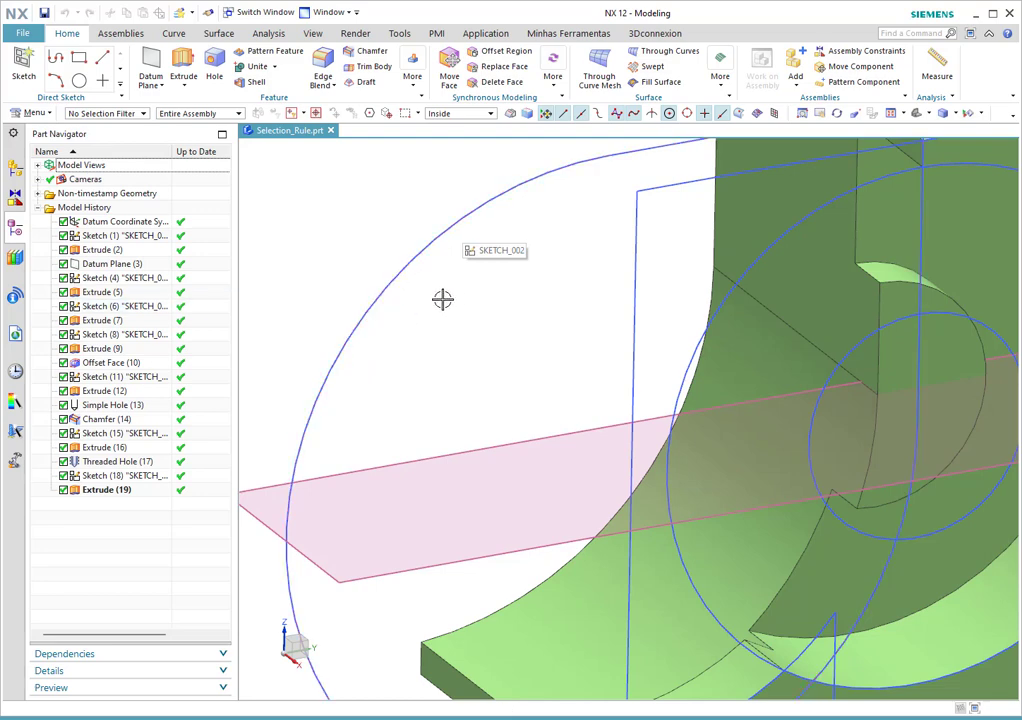
pyautogui.scroll(-3, 435, 318)
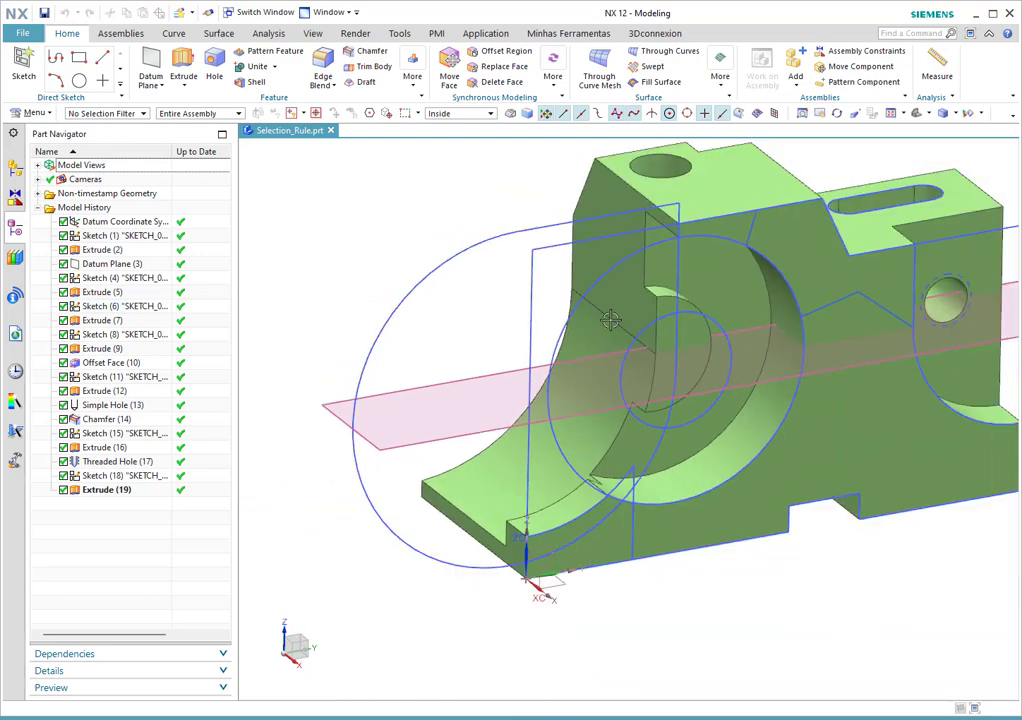
pyautogui.scroll(-2, 552, 326)
pyautogui.scroll(1, 475, 286)
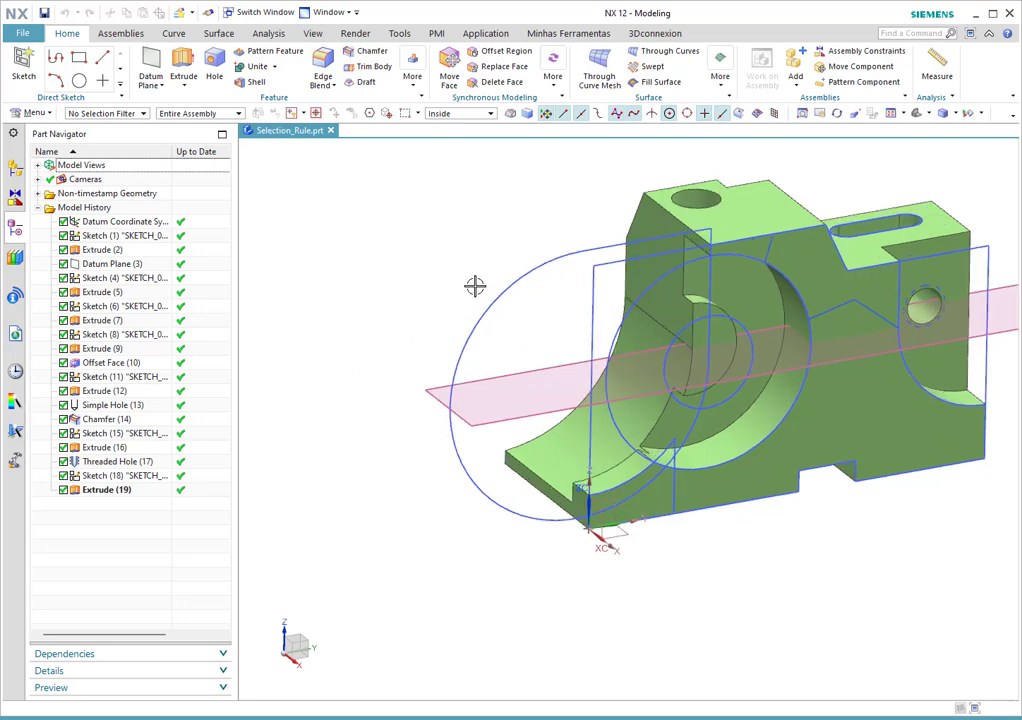
pyautogui.scroll(3, 480, 290)
pyautogui.scroll(-2, 435, 340)
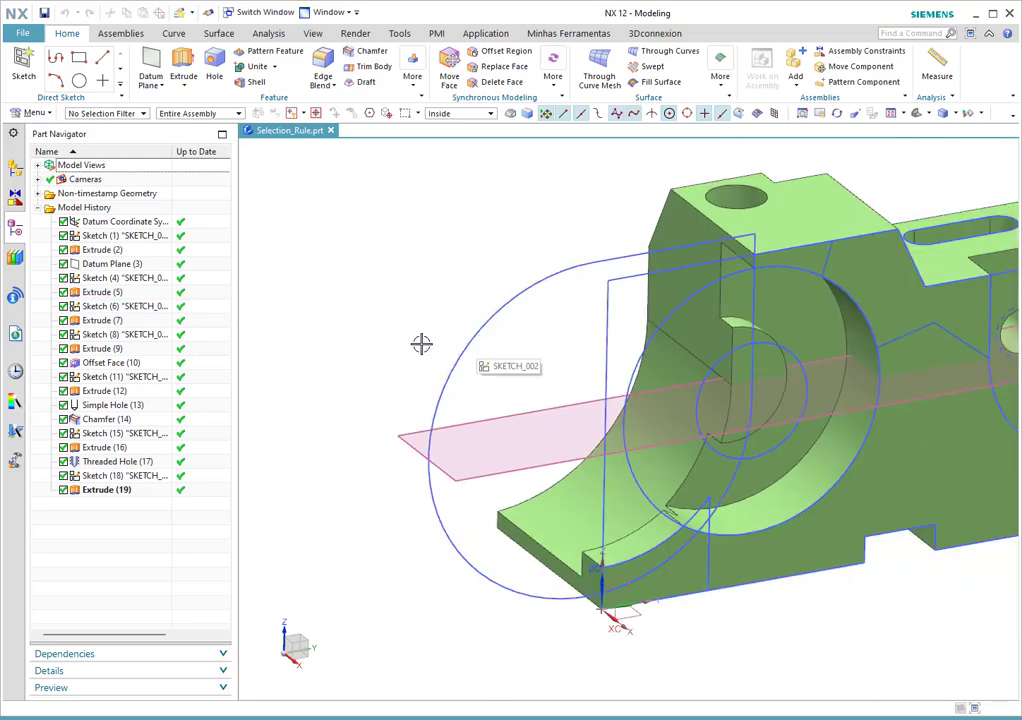
pyautogui.scroll(-2, 421, 343)
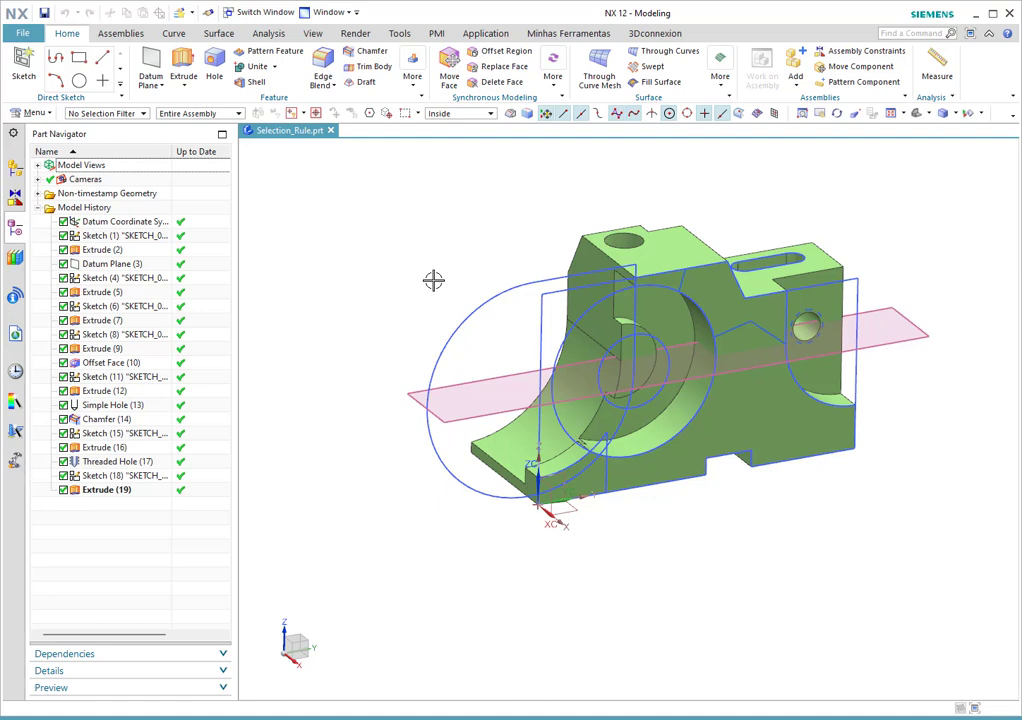
pyautogui.scroll(4, 457, 341)
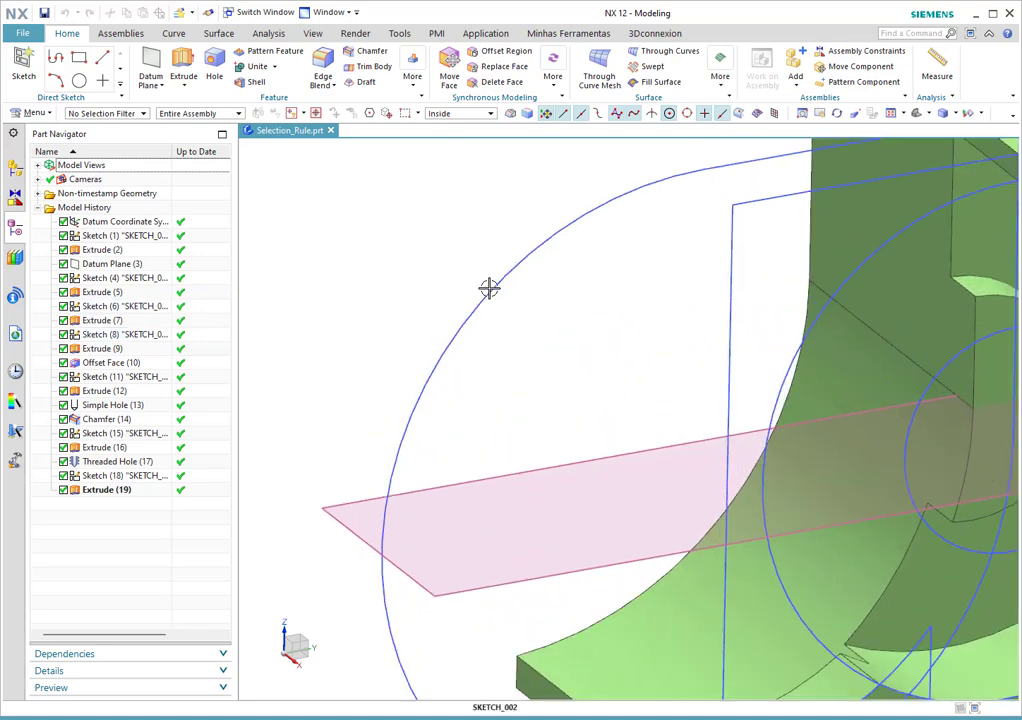
pyautogui.scroll(4, 488, 287)
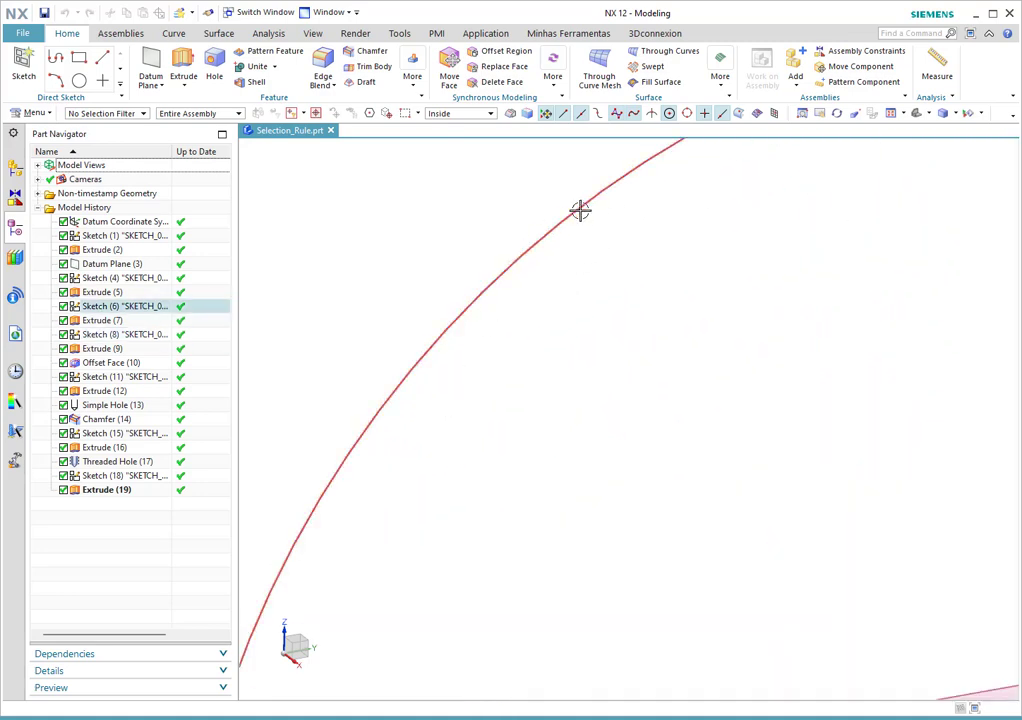
pyautogui.scroll(-3, 493, 237)
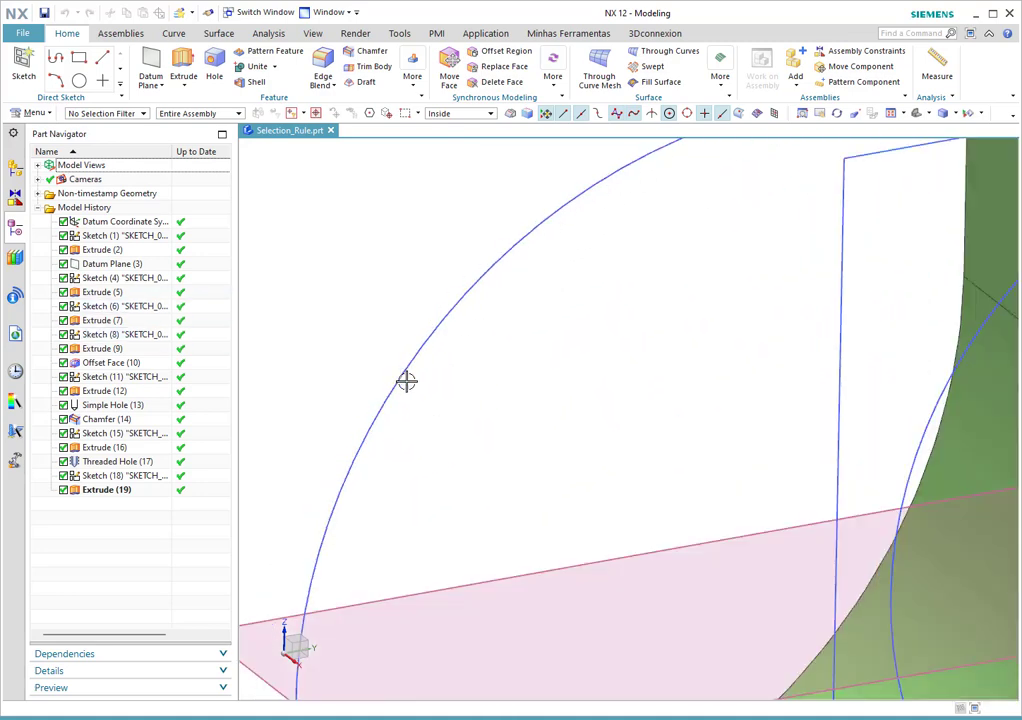
pyautogui.scroll(-2, 479, 258)
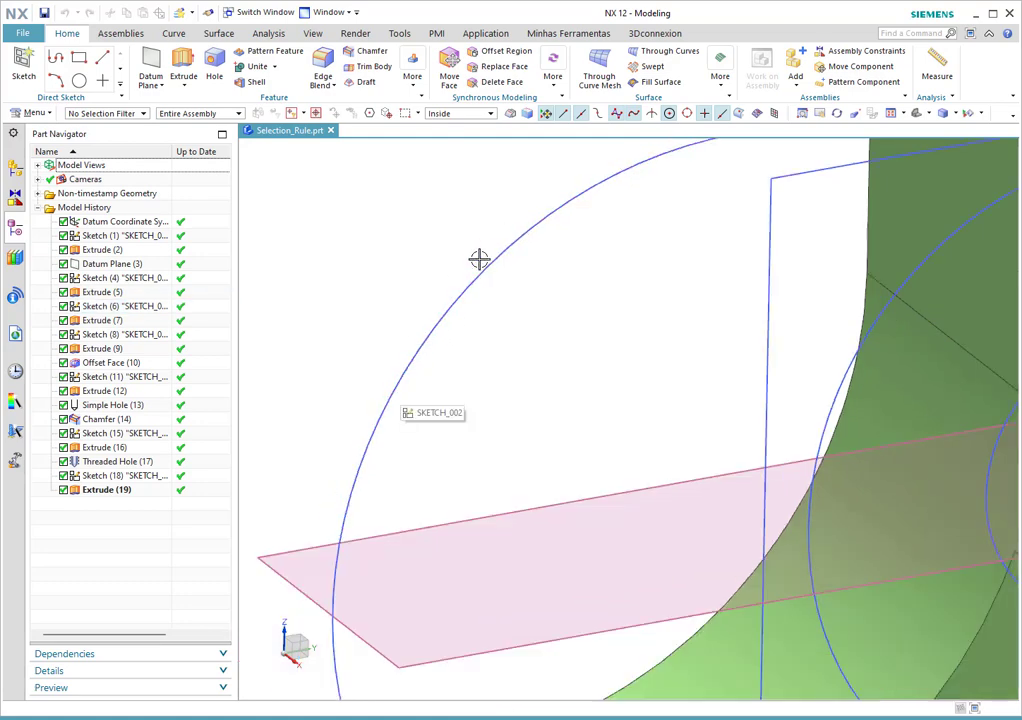
pyautogui.scroll(-2, 520, 292)
pyautogui.scroll(-2, 468, 276)
pyautogui.scroll(-2, 389, 301)
pyautogui.scroll(-2, 400, 305)
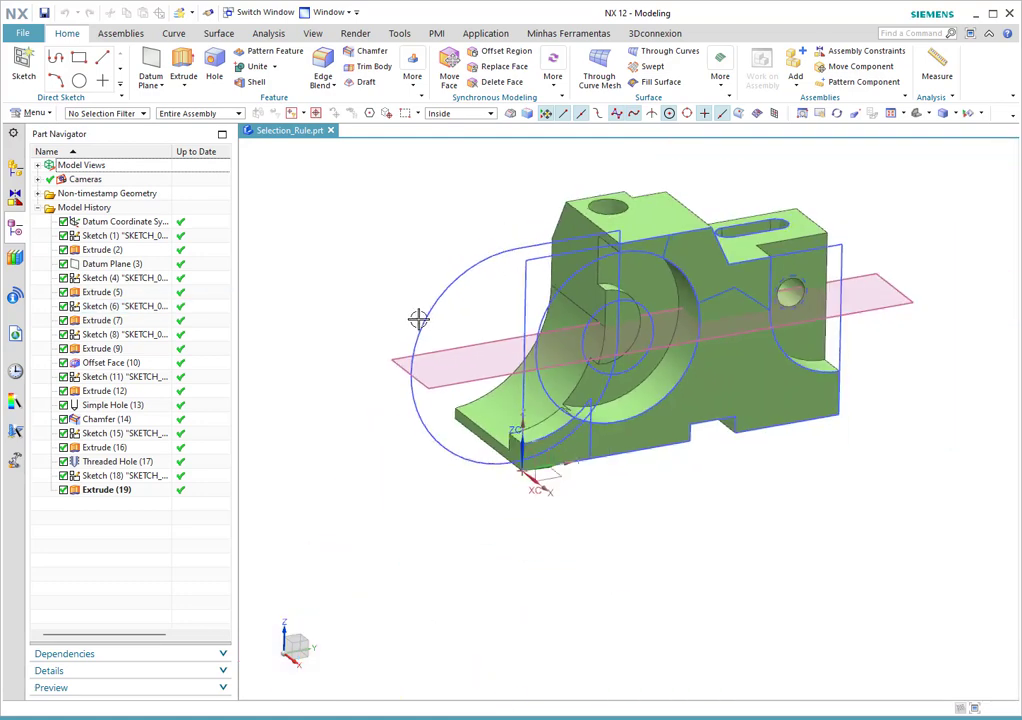
pyautogui.scroll(-1, 509, 422)
pyautogui.scroll(1, 490, 400)
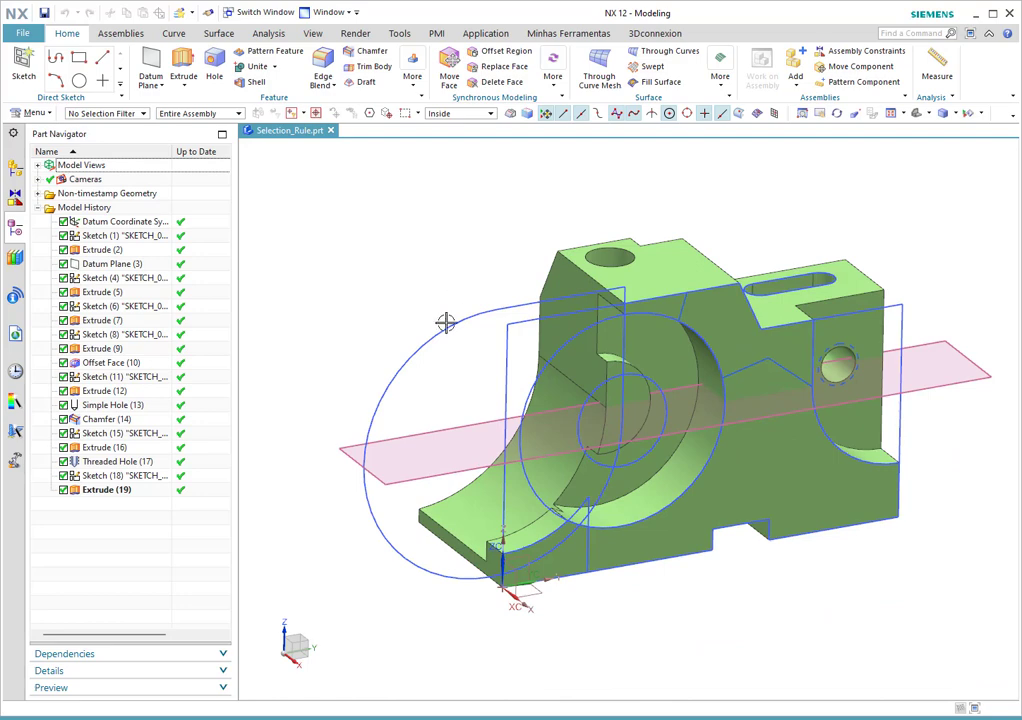
pyautogui.scroll(3, 435, 335)
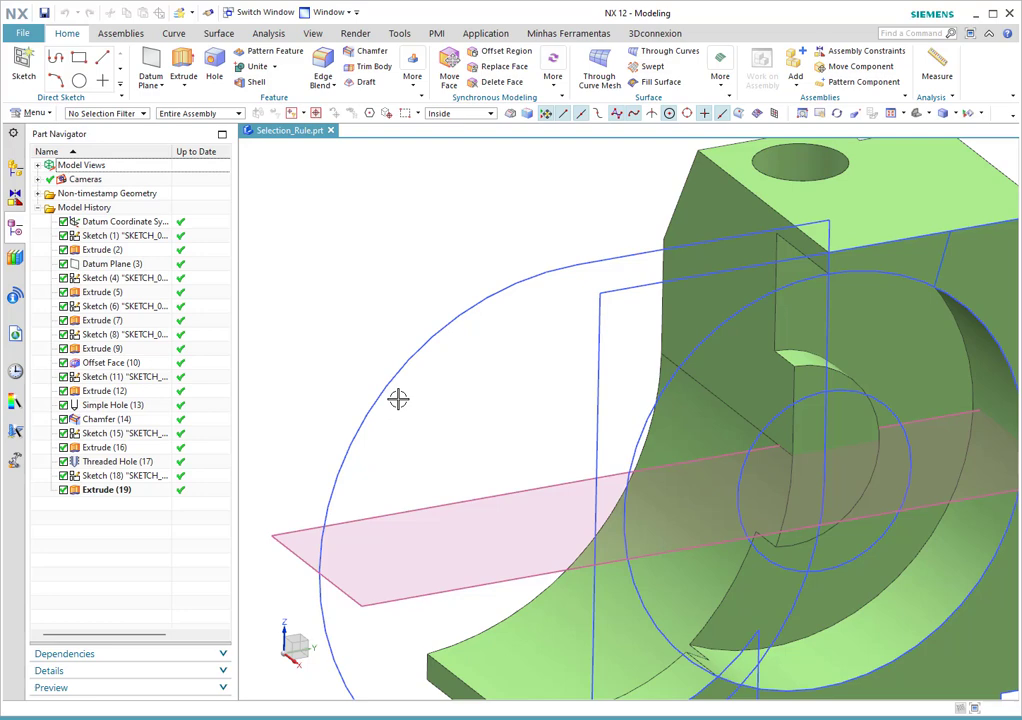
pyautogui.scroll(-2, 502, 372)
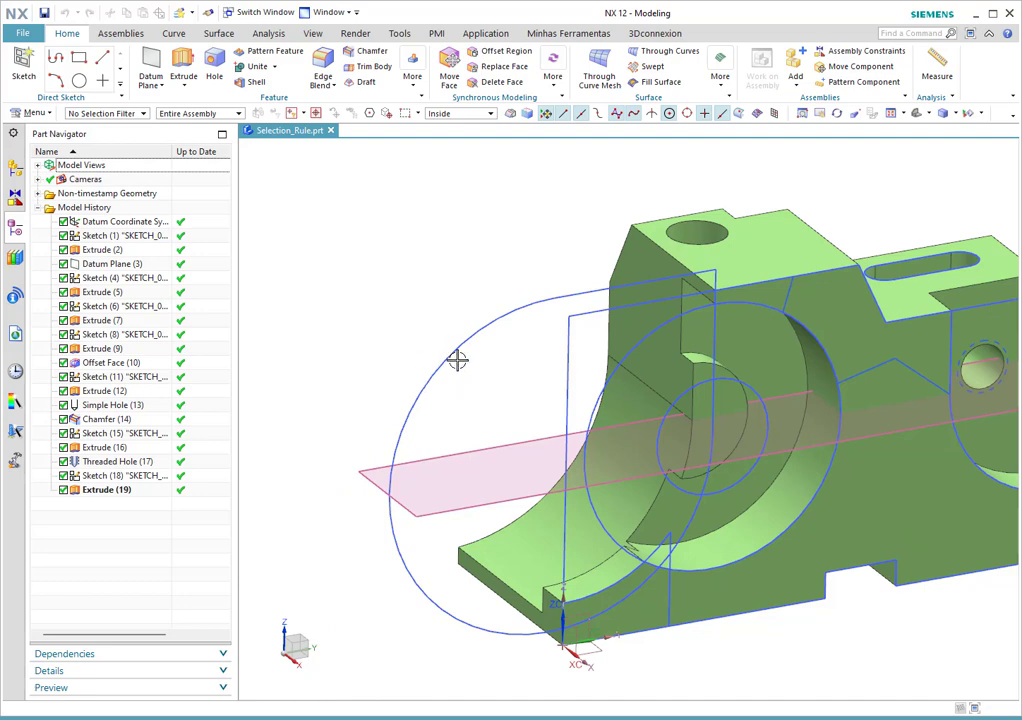
pyautogui.scroll(-2, 878, 390)
pyautogui.scroll(5, 609, 312)
pyautogui.scroll(3, 609, 312)
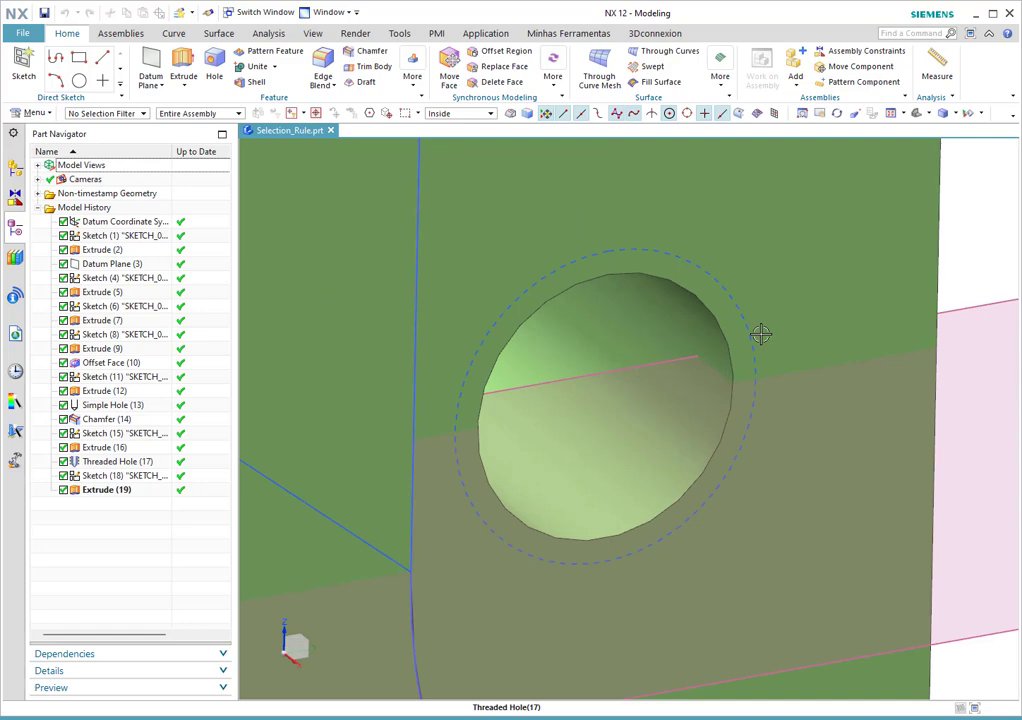
pyautogui.click(627, 319)
pyautogui.scroll(3, 627, 319)
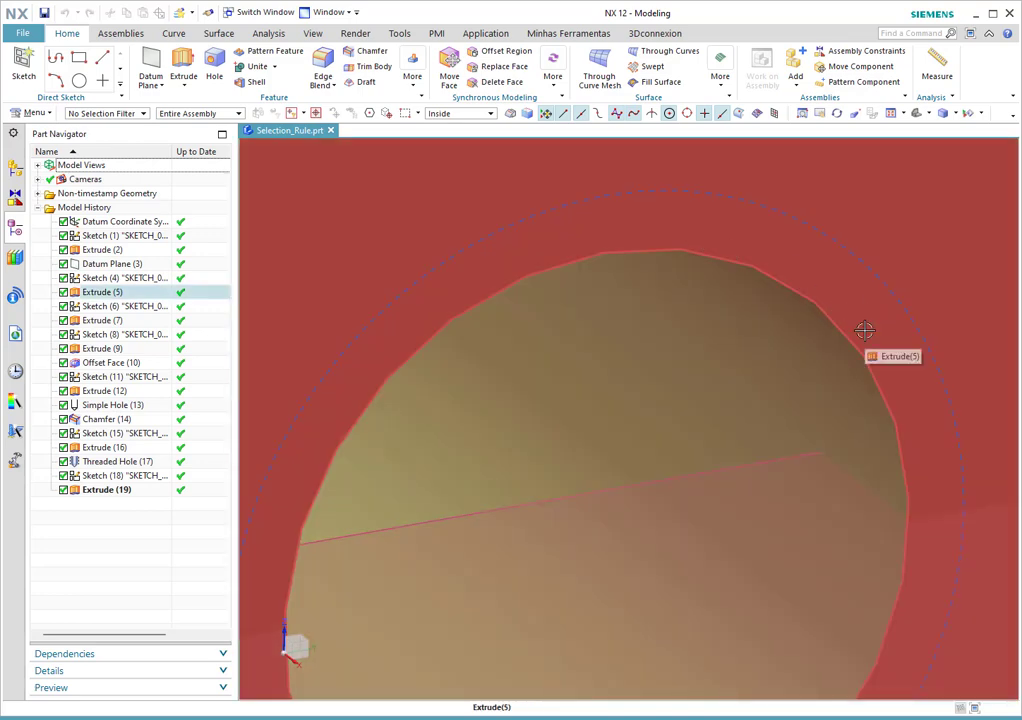
pyautogui.scroll(-2, 840, 340)
pyautogui.scroll(-2, 800, 370)
pyautogui.scroll(3, 794, 294)
pyautogui.scroll(2, 757, 292)
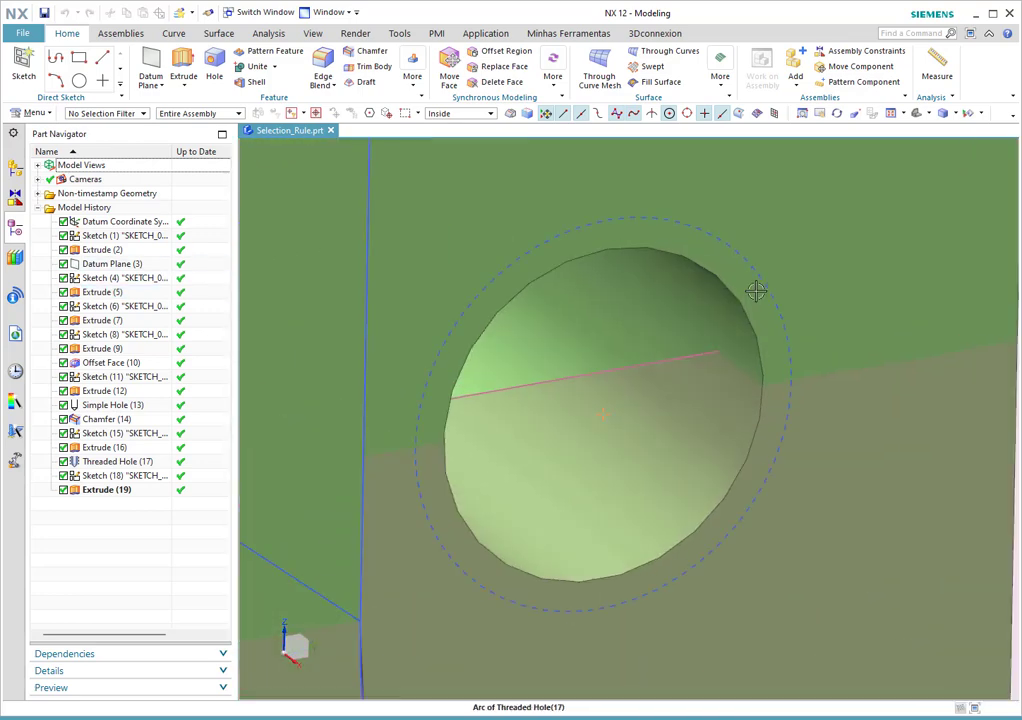
pyautogui.scroll(2, 753, 294)
pyautogui.scroll(-3, 765, 277)
pyautogui.scroll(-3, 765, 277)
pyautogui.scroll(2, 855, 354)
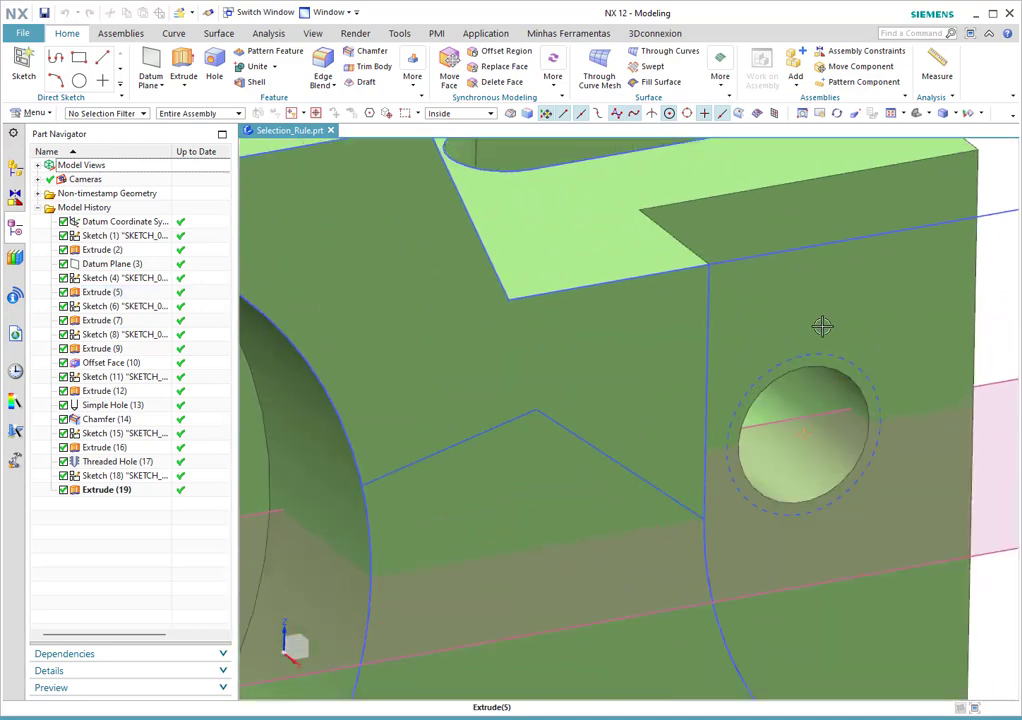
pyautogui.scroll(2, 821, 326)
pyautogui.scroll(-2, 805, 312)
pyautogui.scroll(3, 844, 397)
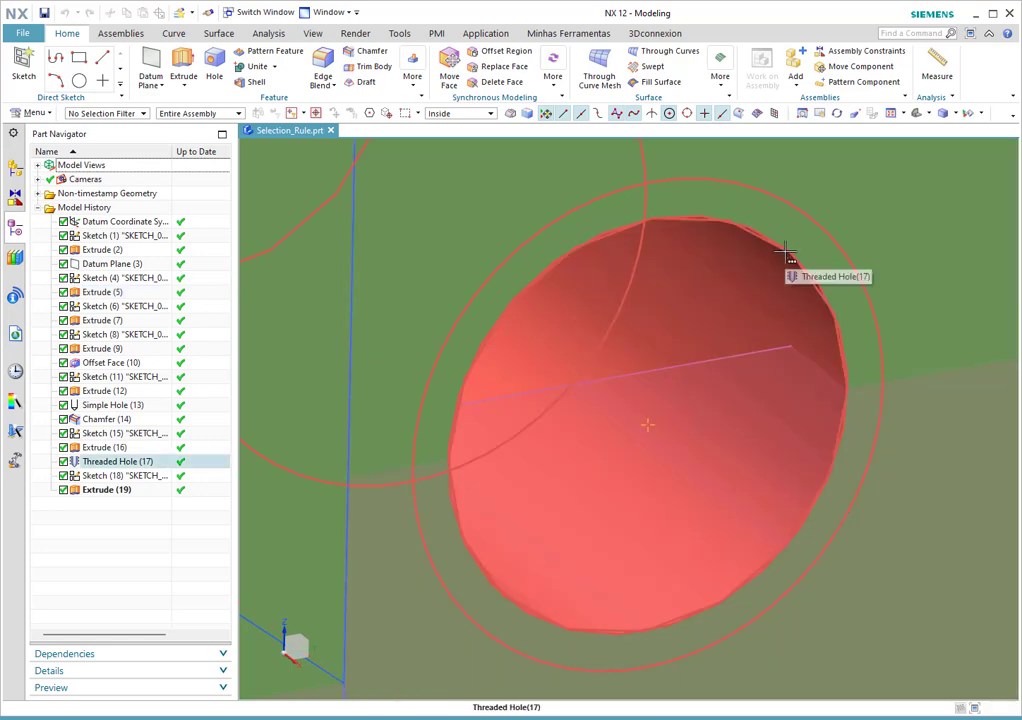
pyautogui.scroll(-4, 788, 250)
pyautogui.scroll(-3, 760, 240)
pyautogui.scroll(-2, 730, 232)
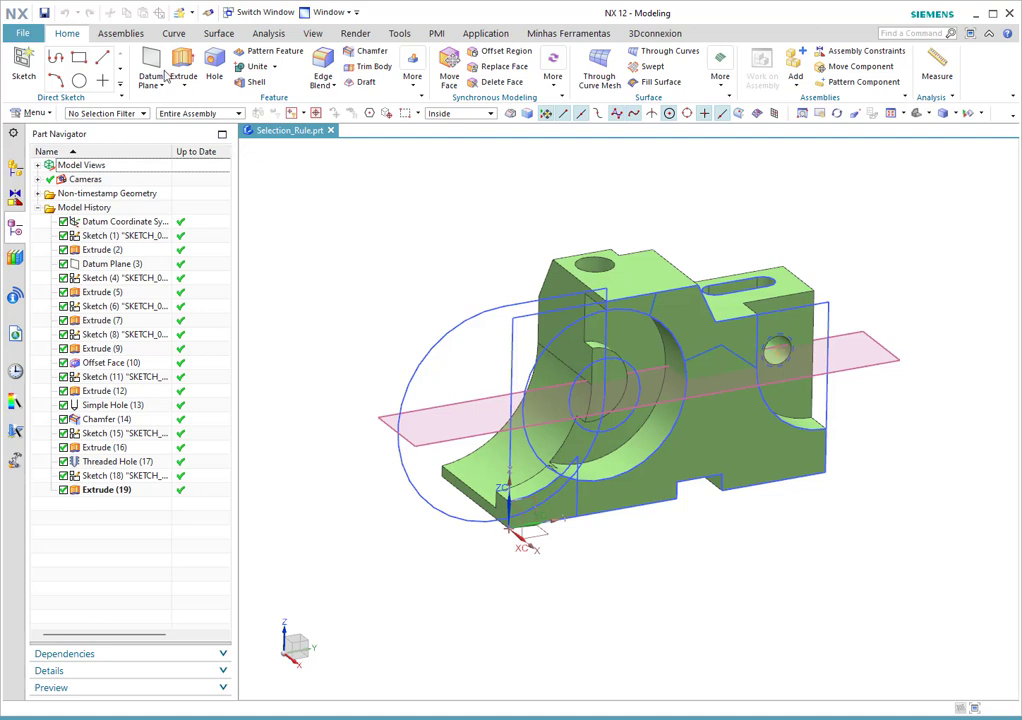
# Open the File menu to reach Utilities and its Customer Defaults entry.
pyautogui.click(21, 35)
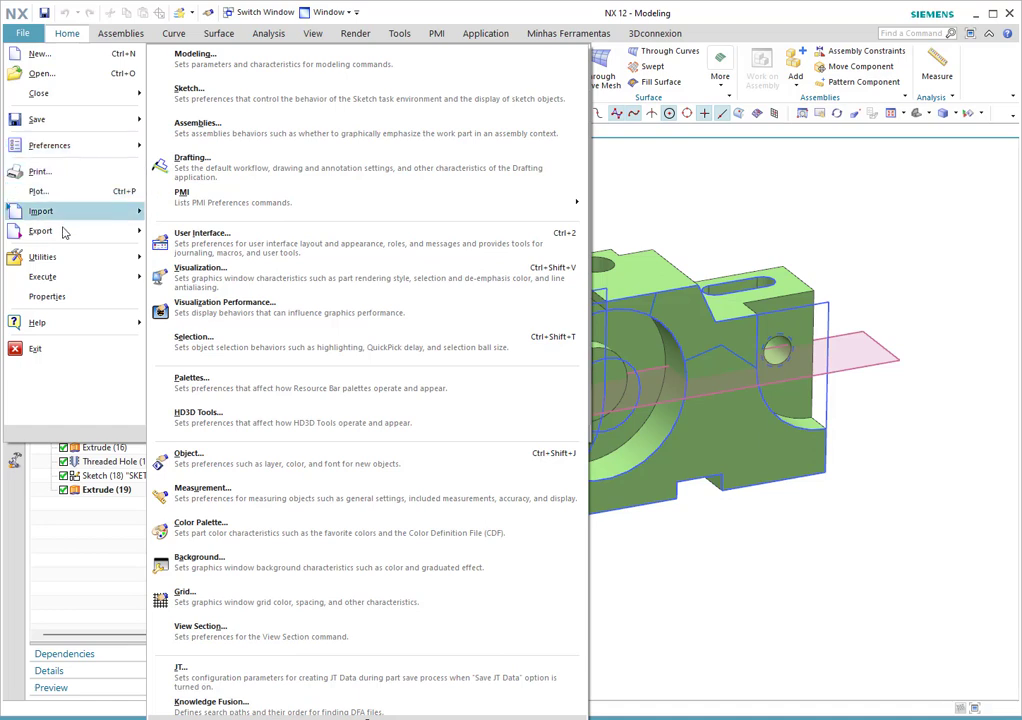
pyautogui.moveTo(42, 257)
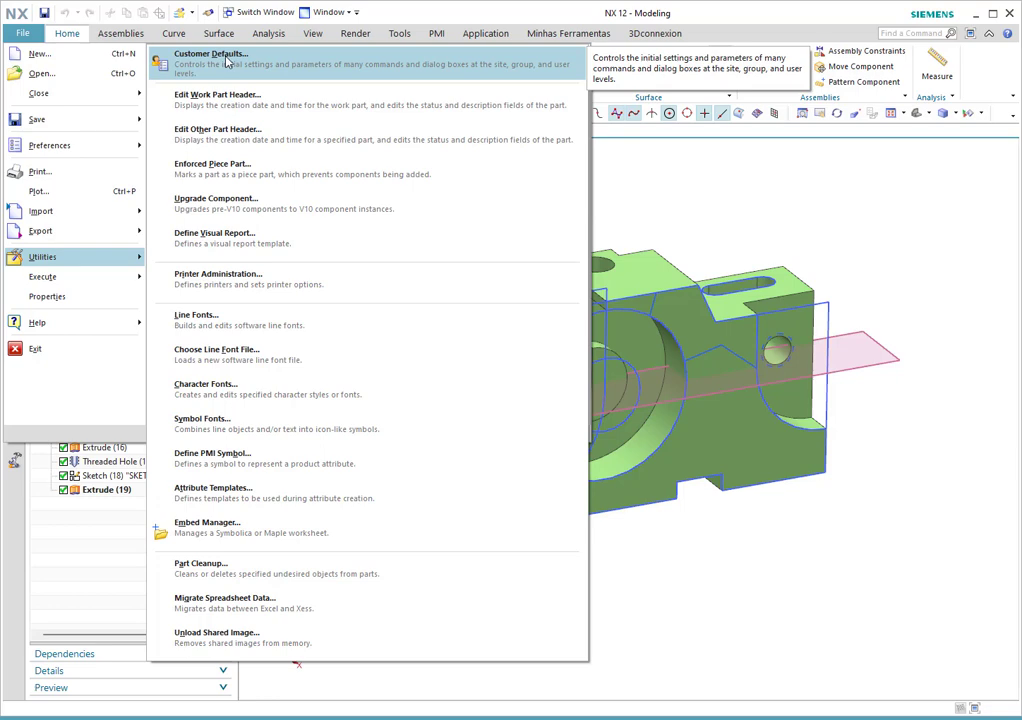
# Open Customer Defaults, reposition the dialog, review it and cancel without changes.
pyautogui.click(227, 62)
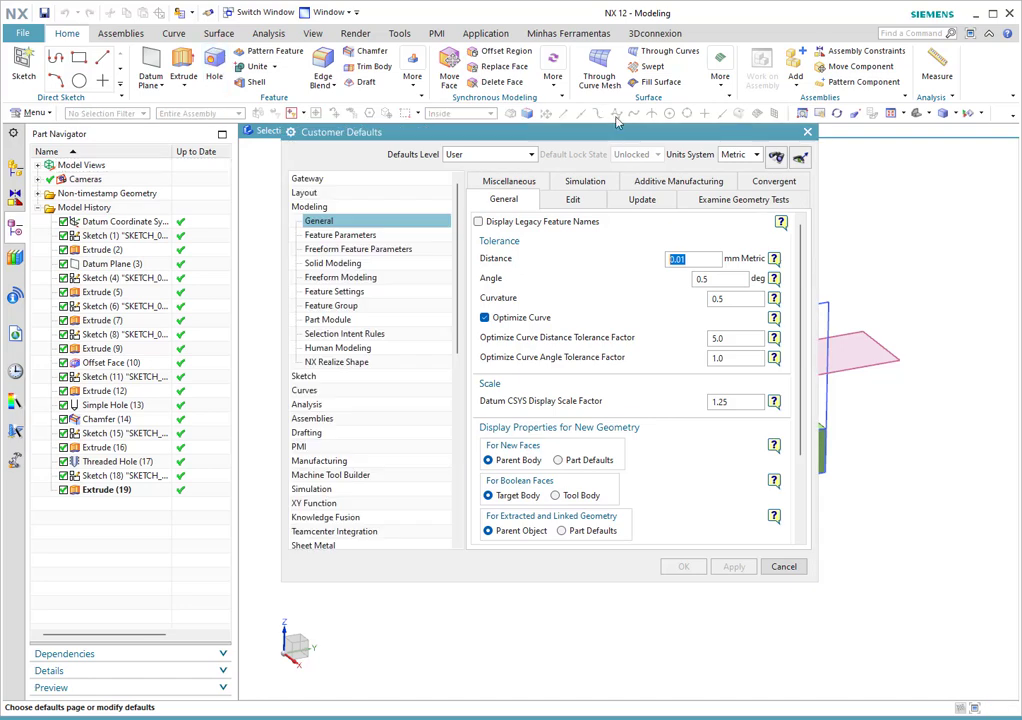
pyautogui.moveTo(573, 133); pyautogui.dragTo(515, 86)
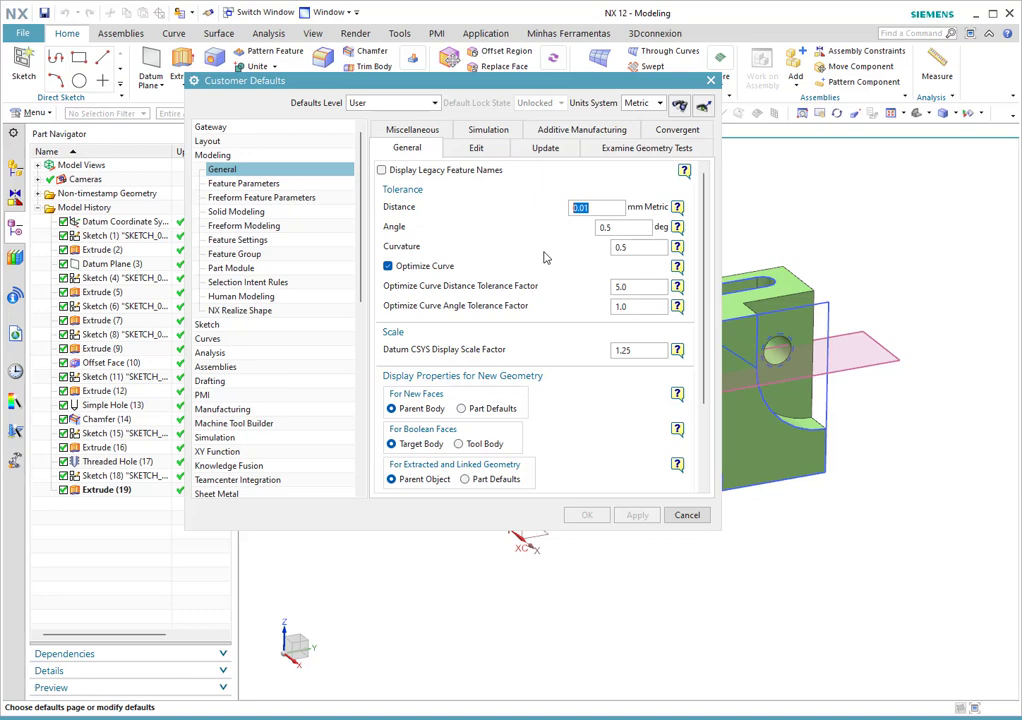
pyautogui.click(686, 516)
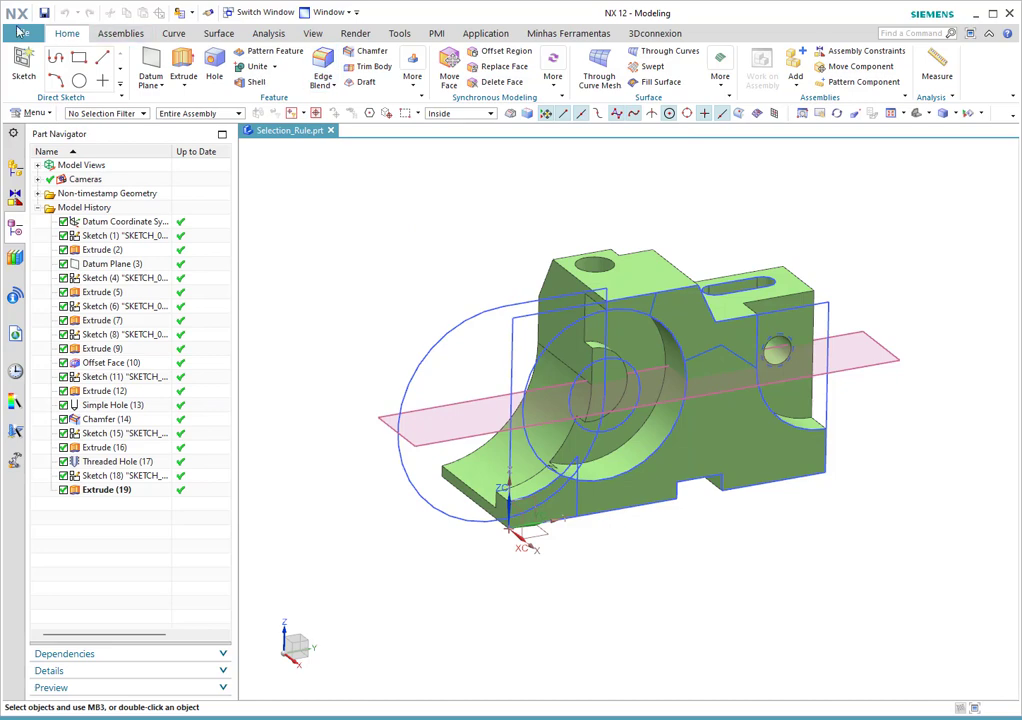
pyautogui.click(20, 36)
pyautogui.moveTo(60, 257)
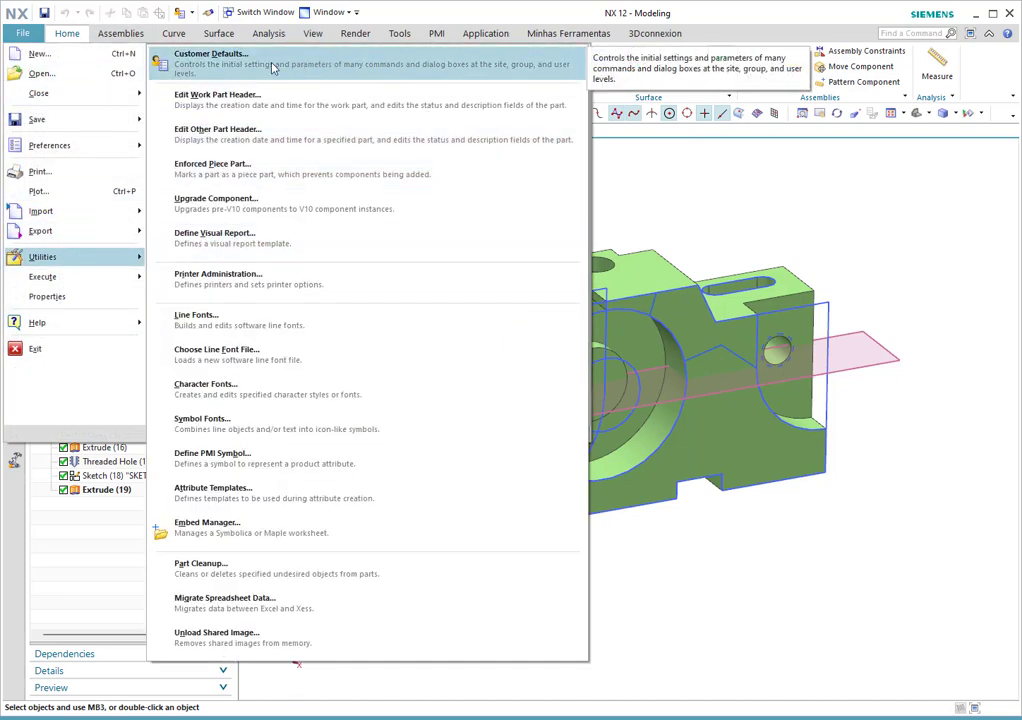
# Reopen Customer Defaults from File > Utilities on the Modeling General page.
pyautogui.click(272, 67)
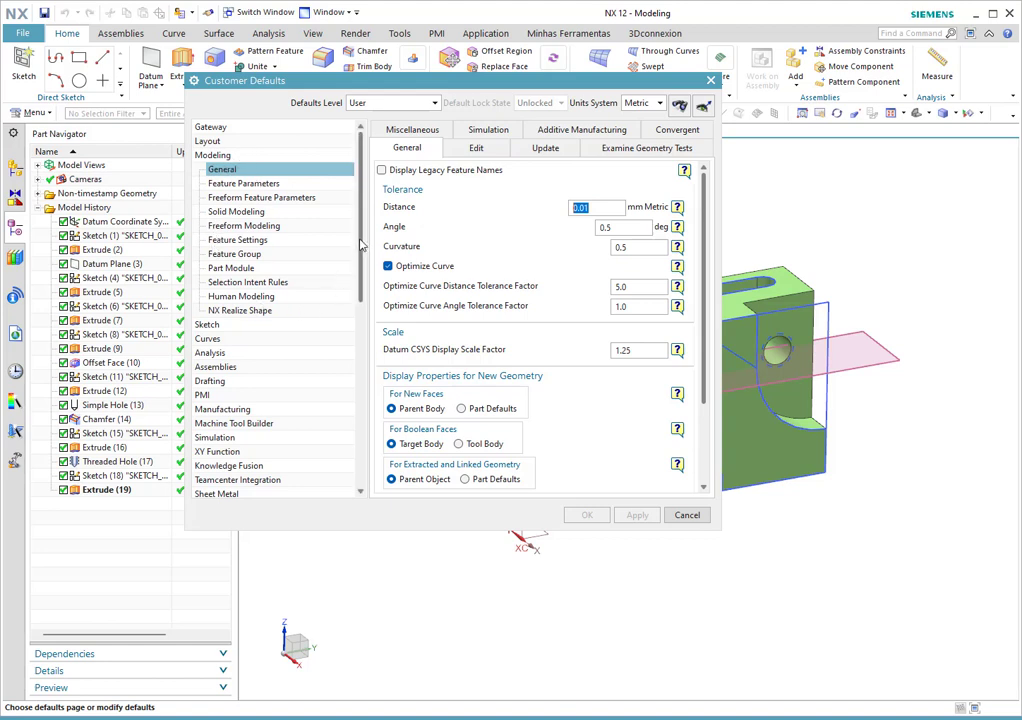
pyautogui.scroll(-2, 364, 241)
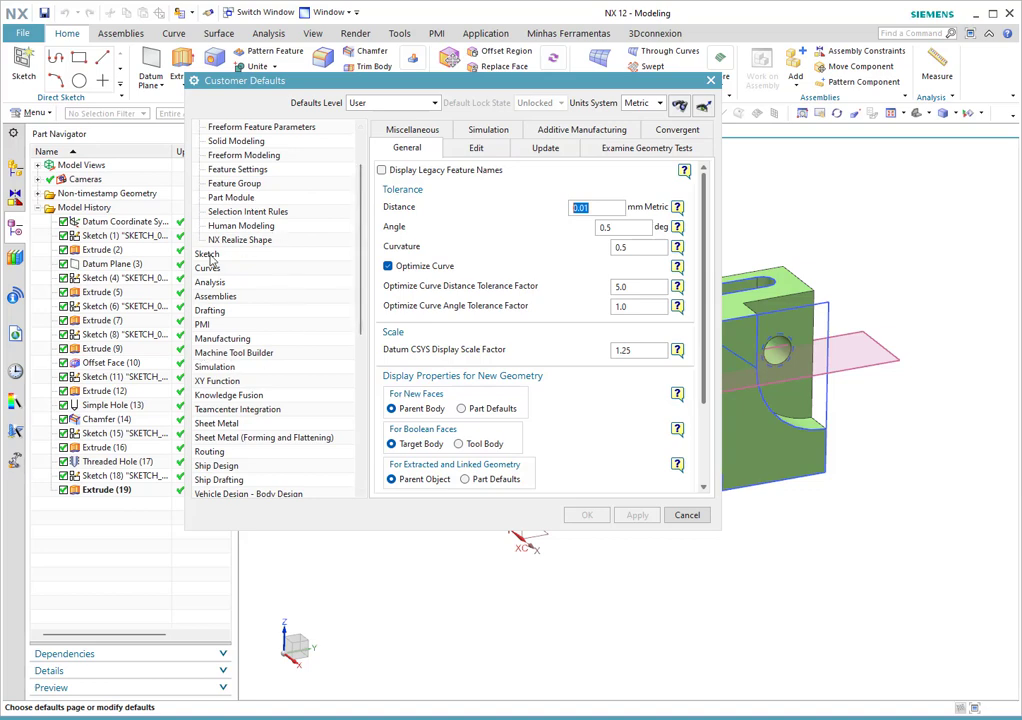
pyautogui.scroll(-2, 292, 210)
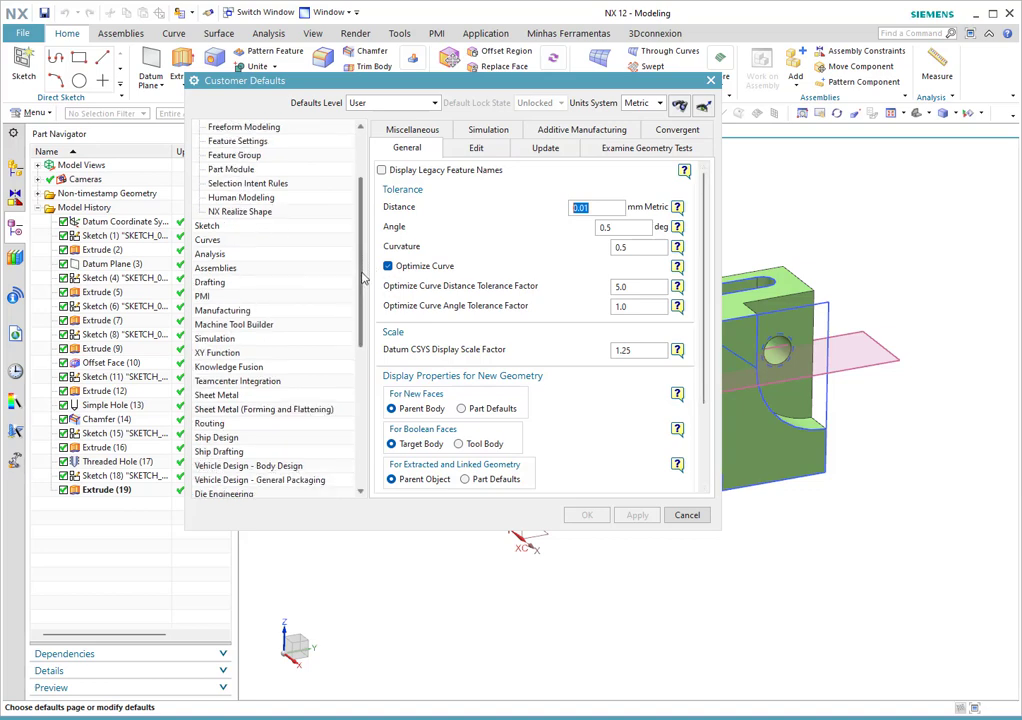
pyautogui.scroll(-5, 285, 240)
pyautogui.scroll(6, 283, 245)
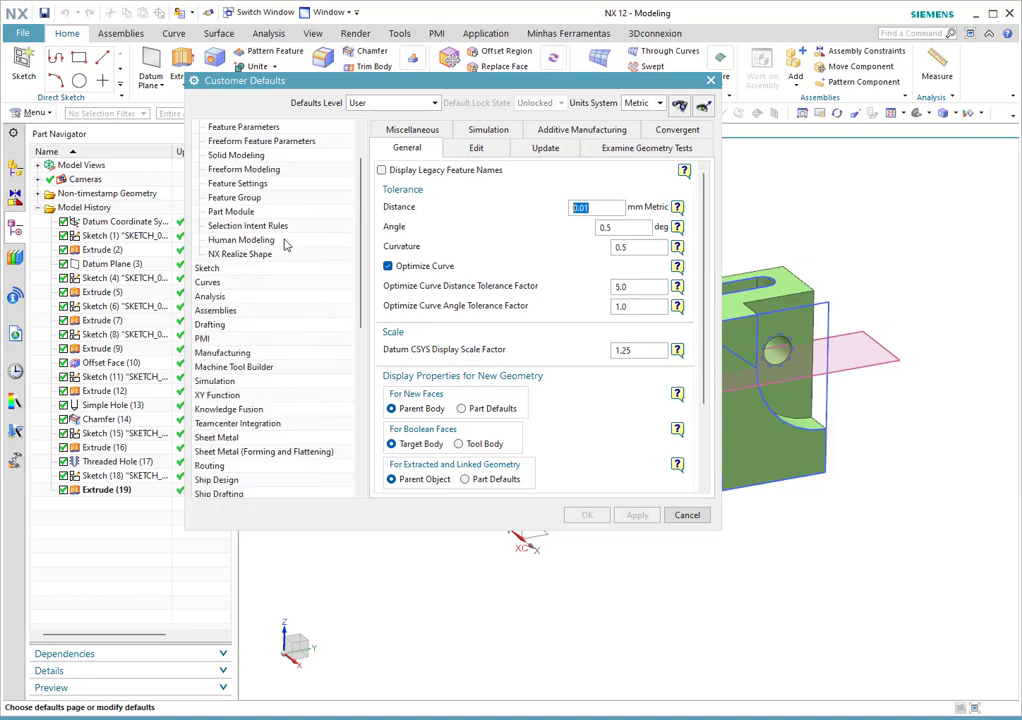
pyautogui.scroll(-7, 285, 252)
pyautogui.scroll(7, 286, 258)
pyautogui.scroll(-1, 278, 440)
pyautogui.scroll(-1, 262, 403)
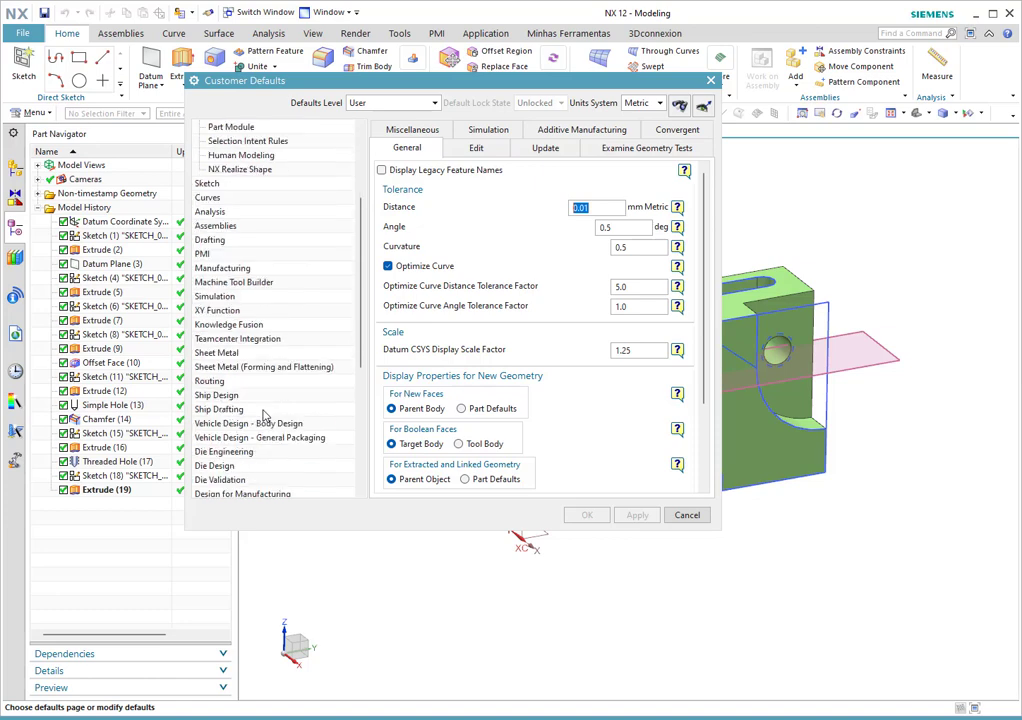
pyautogui.scroll(-1, 272, 390)
pyautogui.scroll(-1, 282, 378)
pyautogui.scroll(-4, 287, 370)
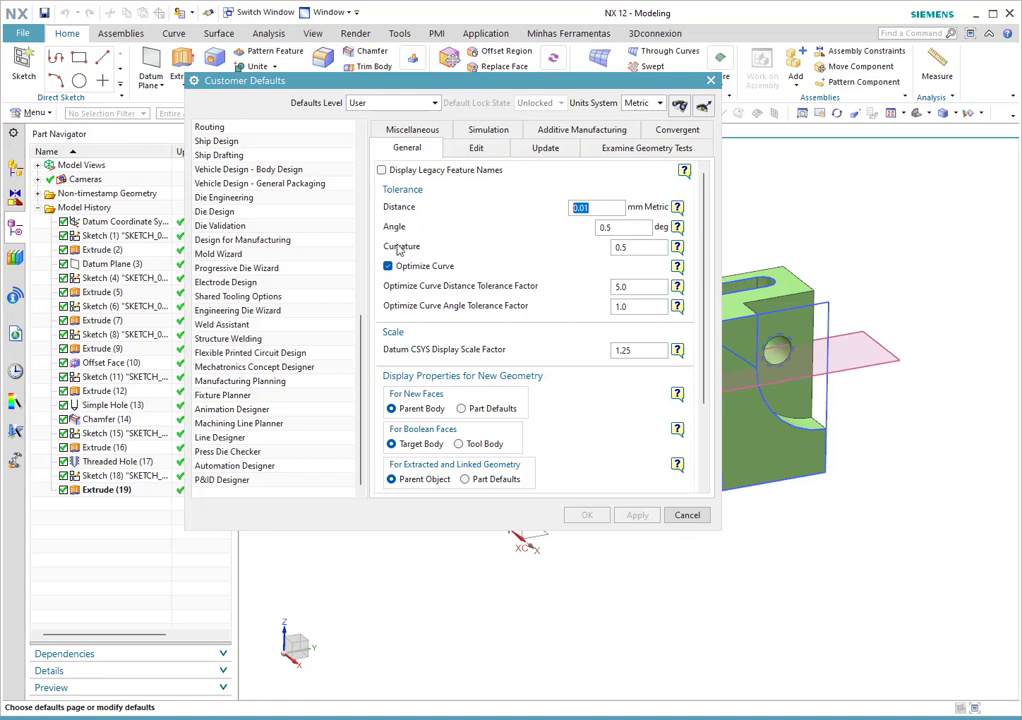
pyautogui.scroll(1, 290, 296)
pyautogui.scroll(6, 280, 280)
pyautogui.scroll(3, 285, 270)
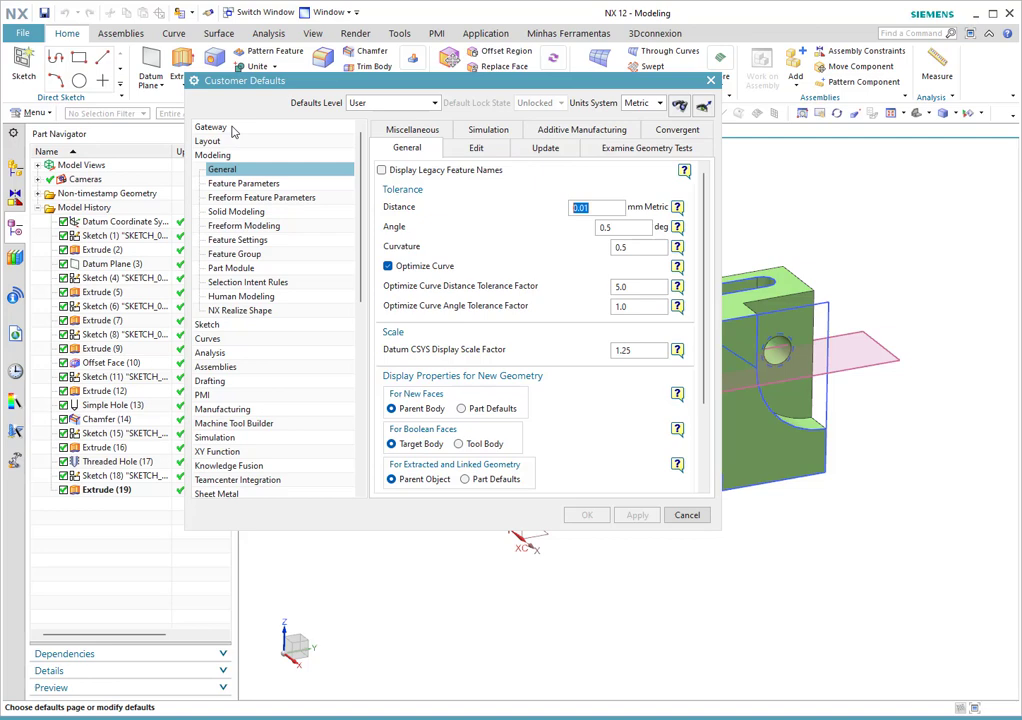
pyautogui.click(232, 128)
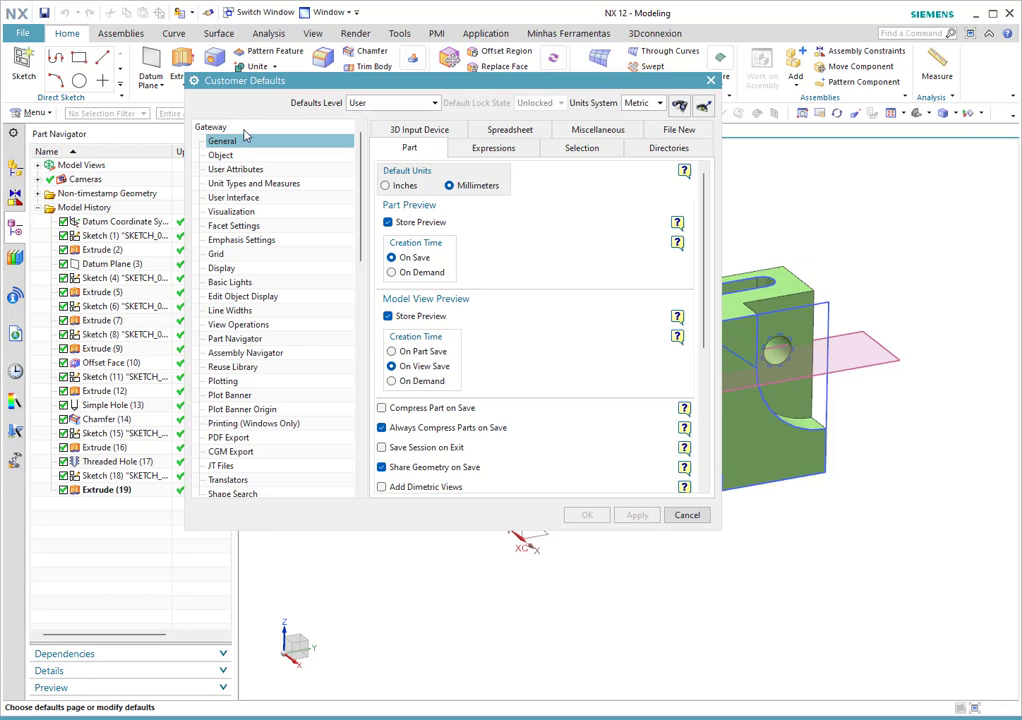
pyautogui.scroll(-1, 283, 223)
pyautogui.scroll(-5, 283, 223)
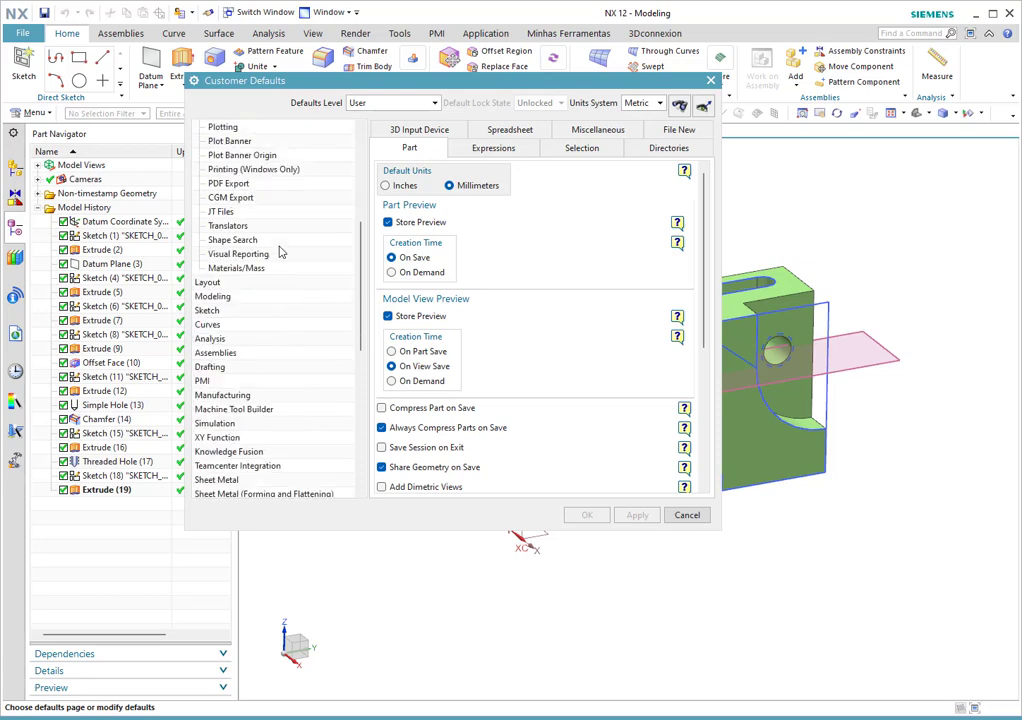
pyautogui.scroll(4, 278, 226)
pyautogui.scroll(2, 274, 228)
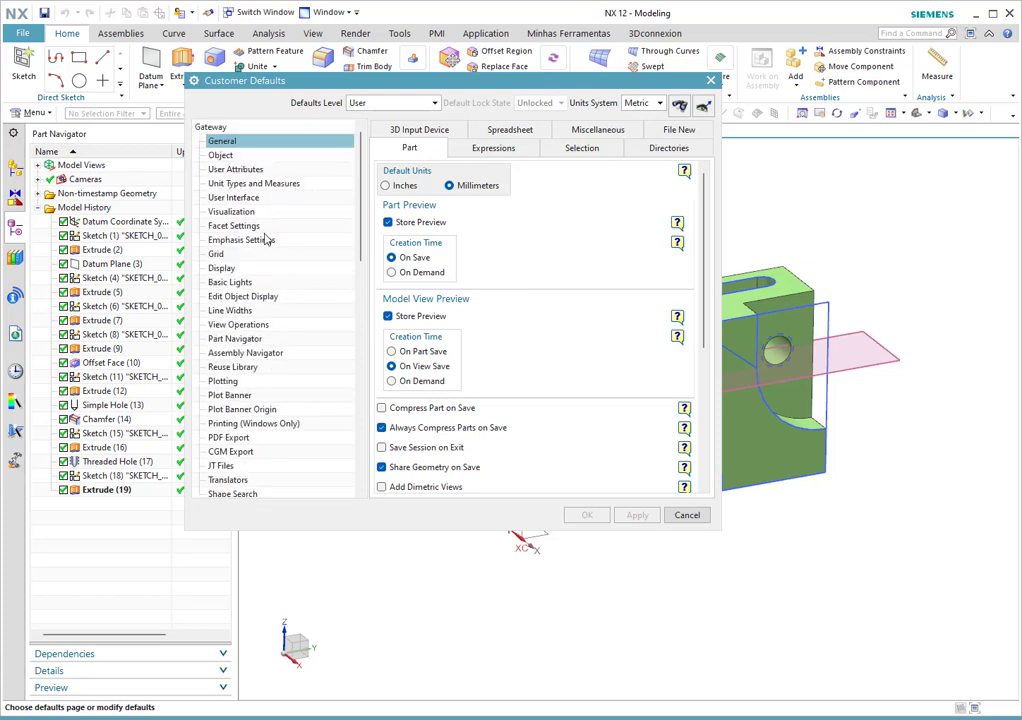
pyautogui.scroll(-5, 280, 245)
pyautogui.scroll(-1, 288, 259)
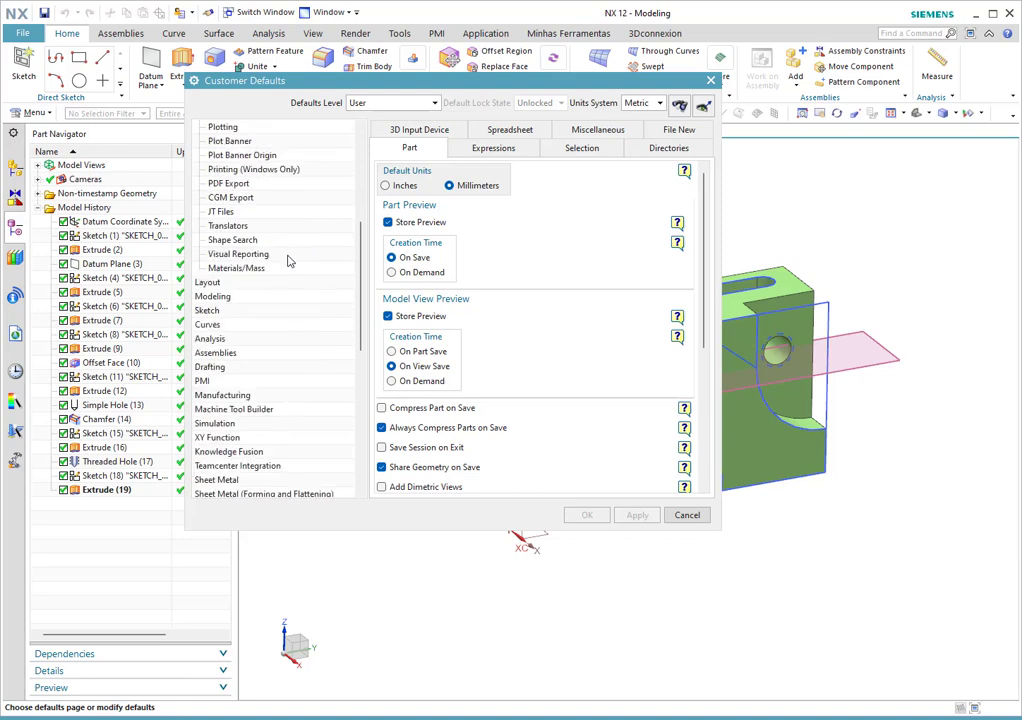
pyautogui.scroll(1, 286, 252)
pyautogui.scroll(4, 272, 205)
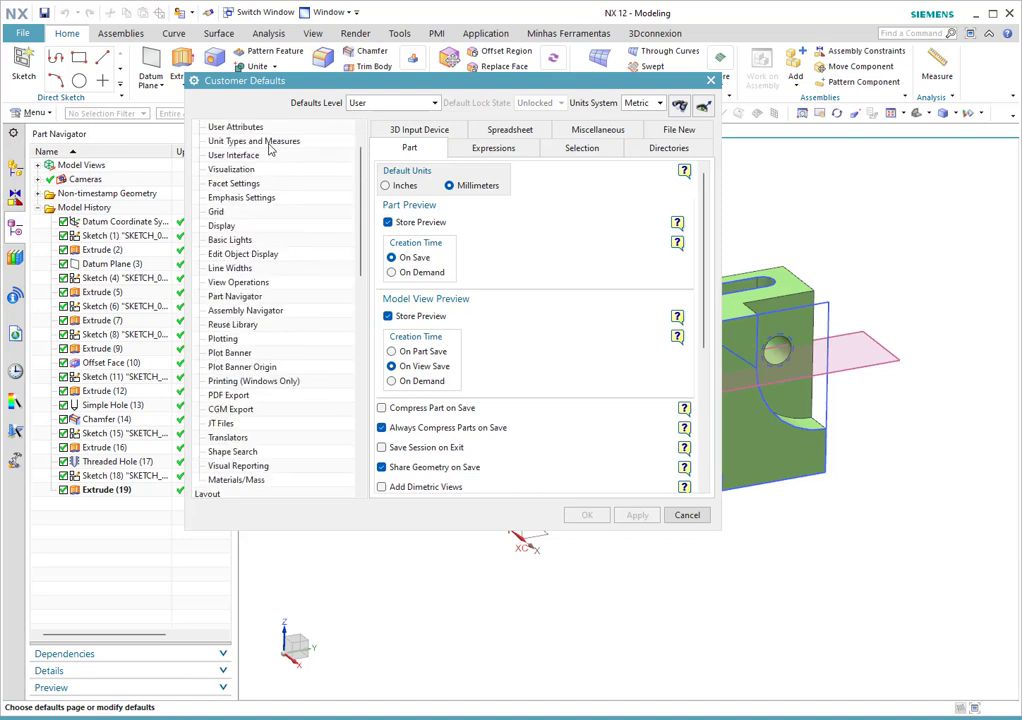
pyautogui.scroll(-7, 274, 294)
pyautogui.scroll(-7, 274, 294)
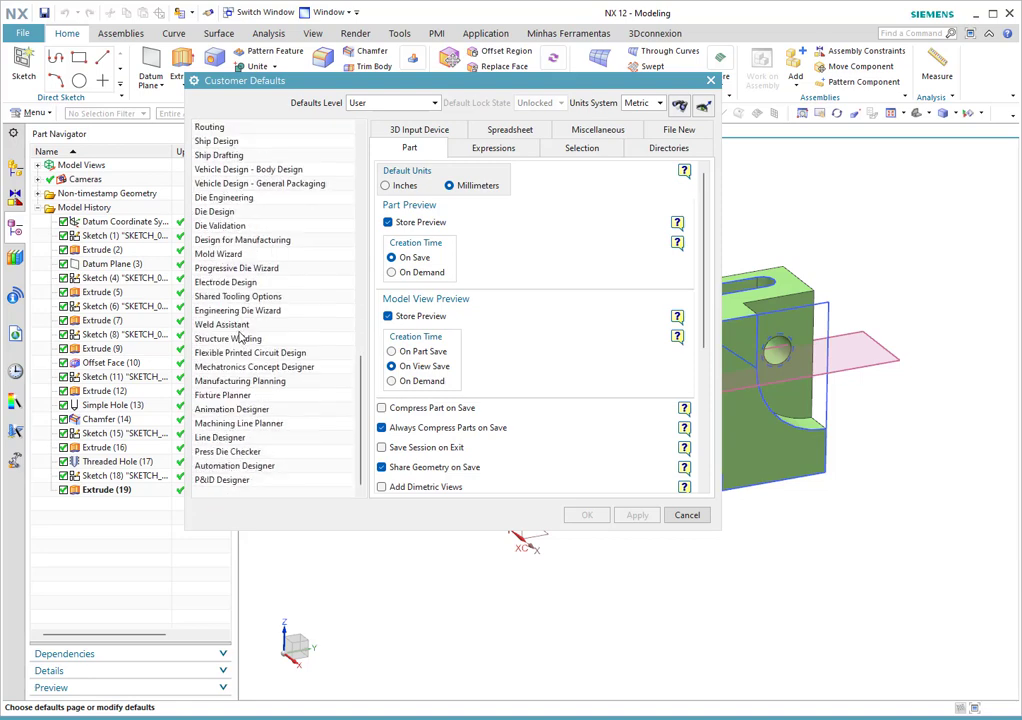
pyautogui.scroll(4, 255, 300)
pyautogui.scroll(8, 270, 261)
pyautogui.scroll(2, 270, 261)
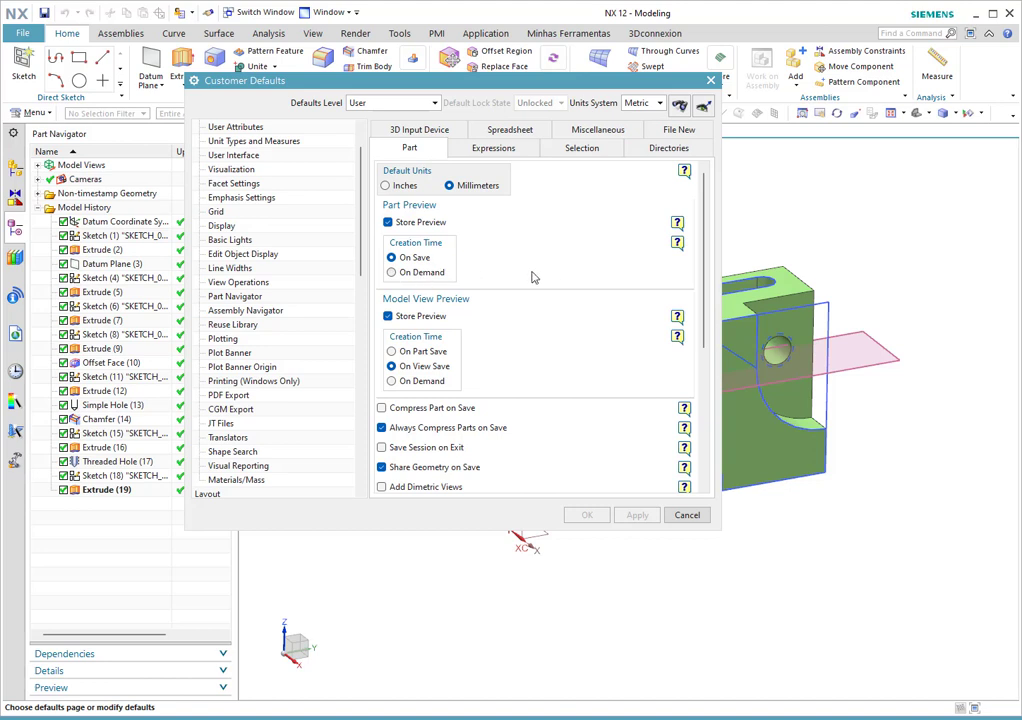
pyautogui.scroll(1, 216, 228)
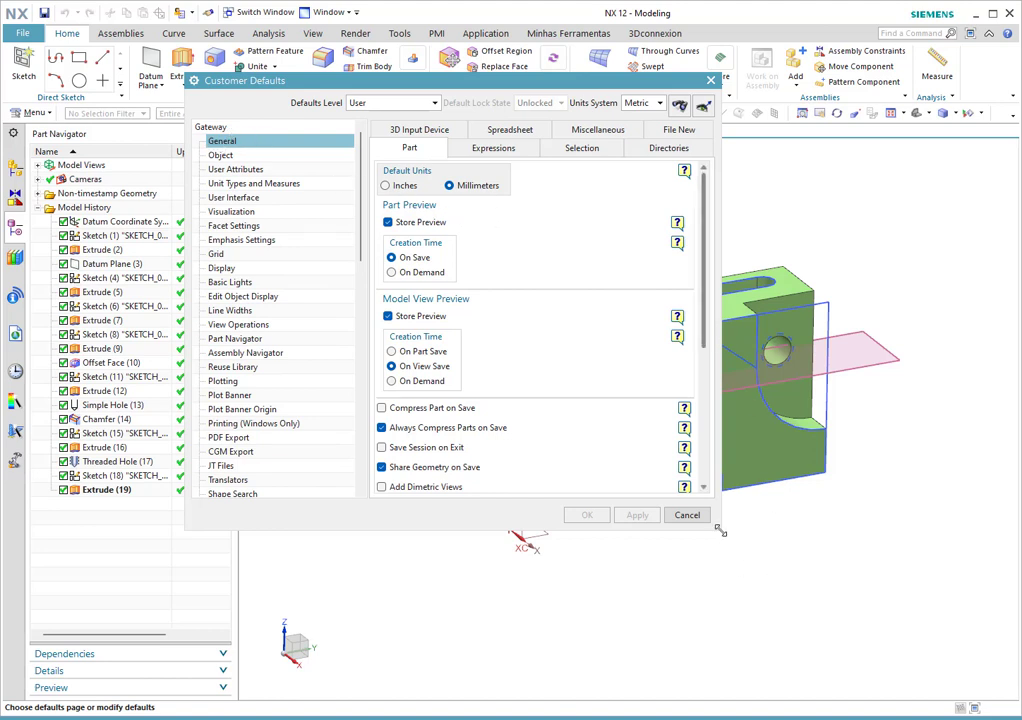
# Enlarge the Customer Defaults dialog to reveal the Save Changes Reminder interval.
pyautogui.moveTo(714, 529); pyautogui.dragTo(985, 658)
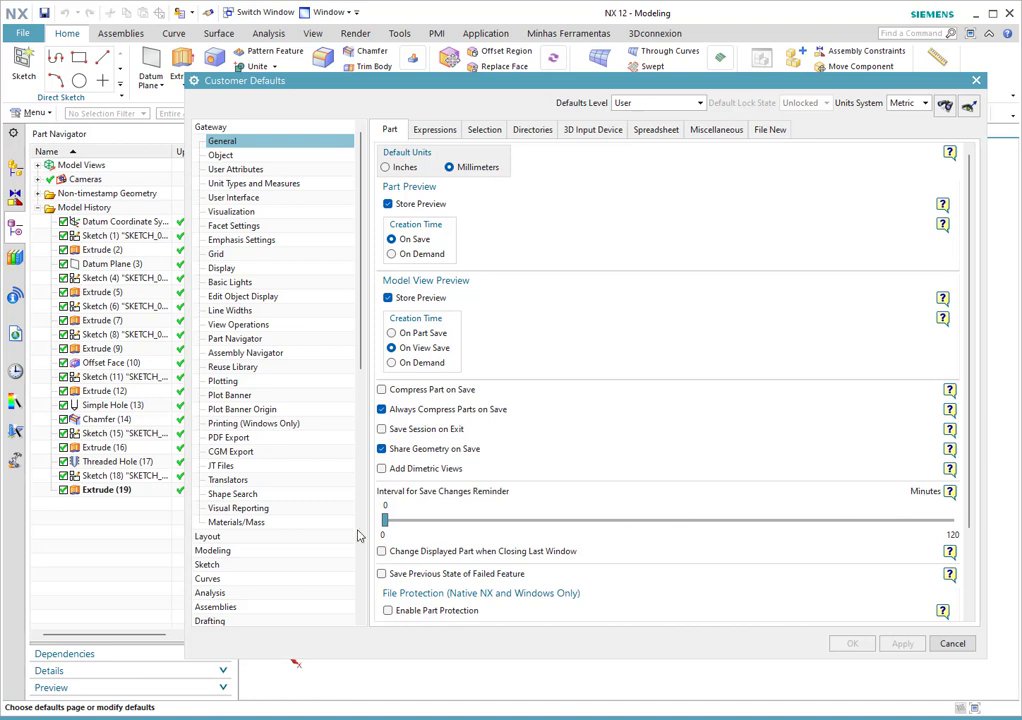
# Drag the Save Changes Reminder interval slider from 0 up to 30 minutes.
pyautogui.moveTo(385, 521); pyautogui.dragTo(407, 521)
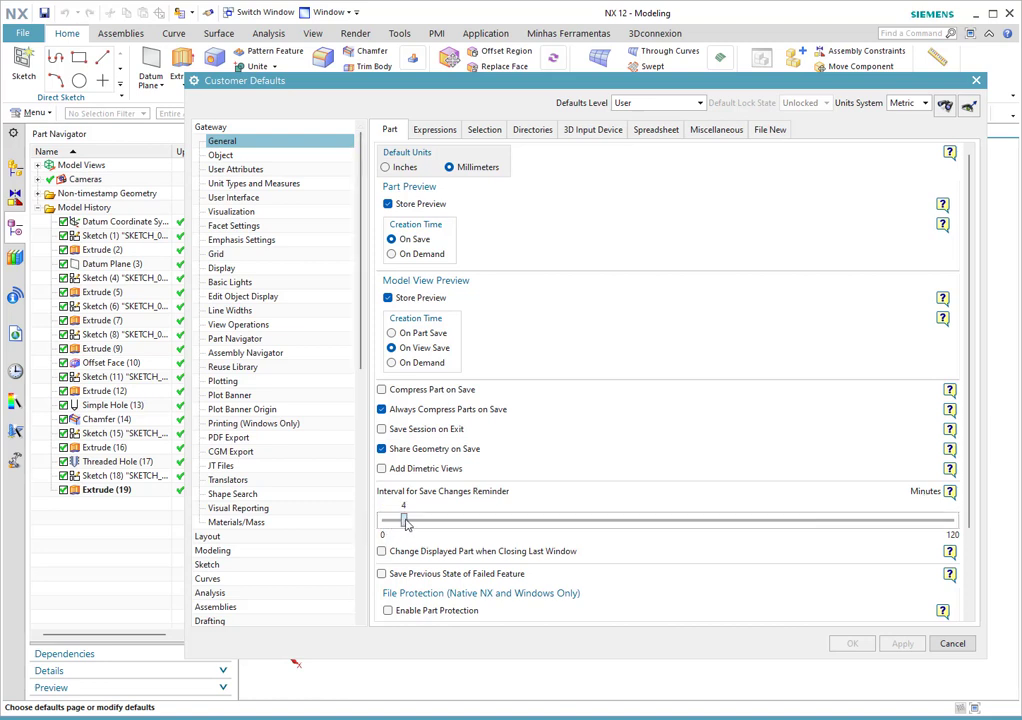
pyautogui.moveTo(476, 527)
pyautogui.mouseDown()
pyautogui.moveTo(629, 522)
pyautogui.moveTo(529, 521)
pyautogui.mouseUp()
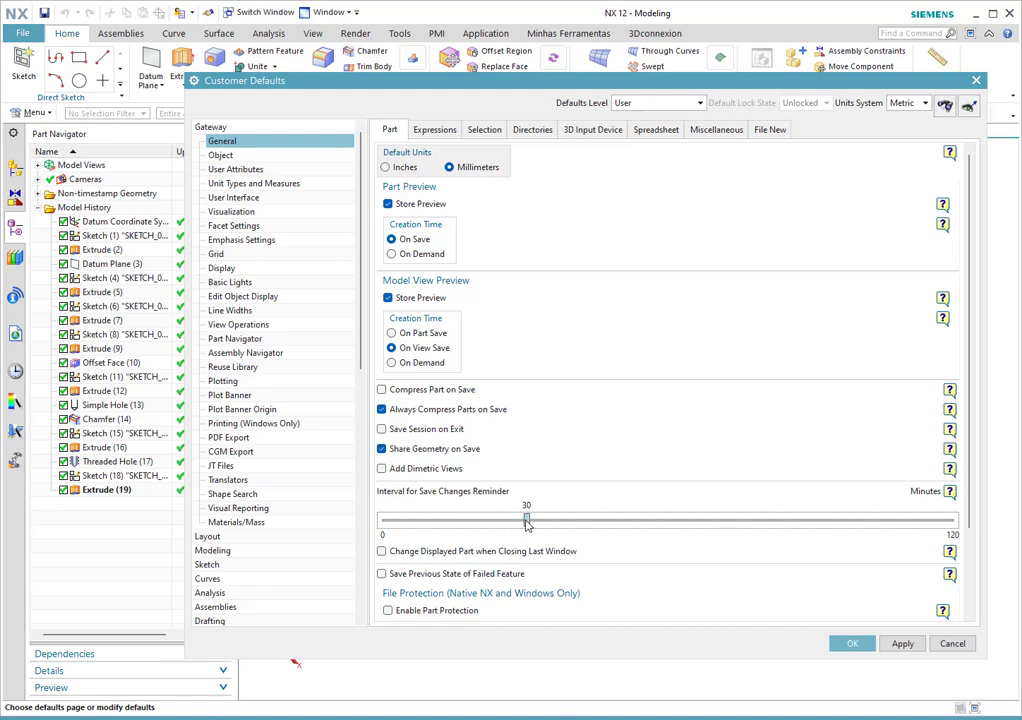
pyautogui.click(527, 522)
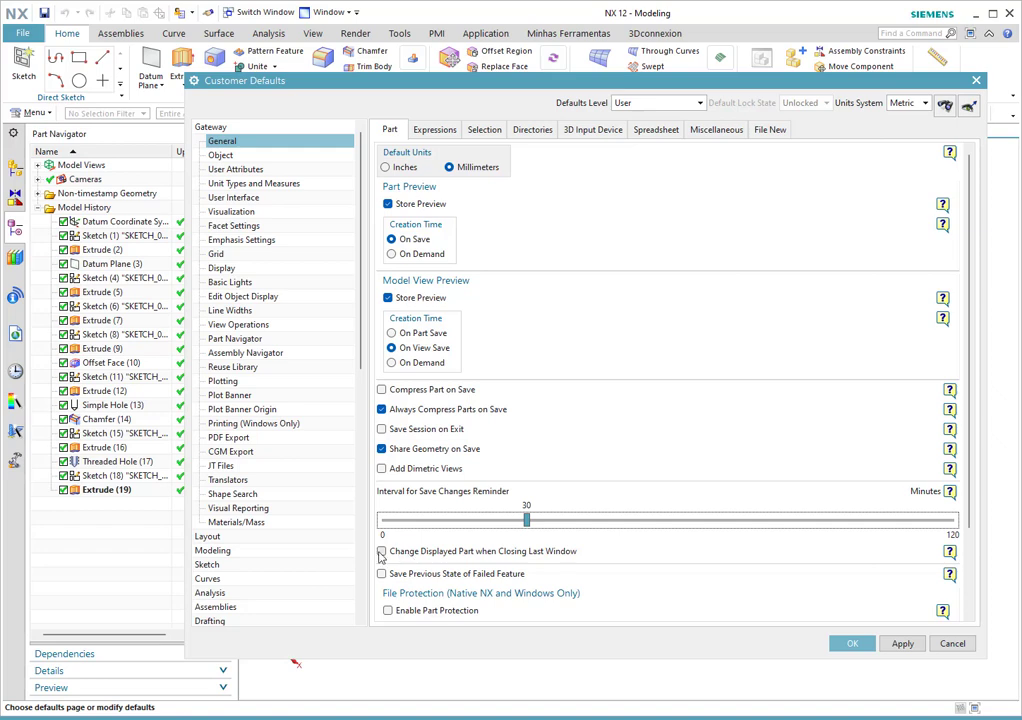
# Enable 'Change Displayed Part when Closing Last Window' and reposition the Customer Defaults dialog.
pyautogui.click(407, 553)
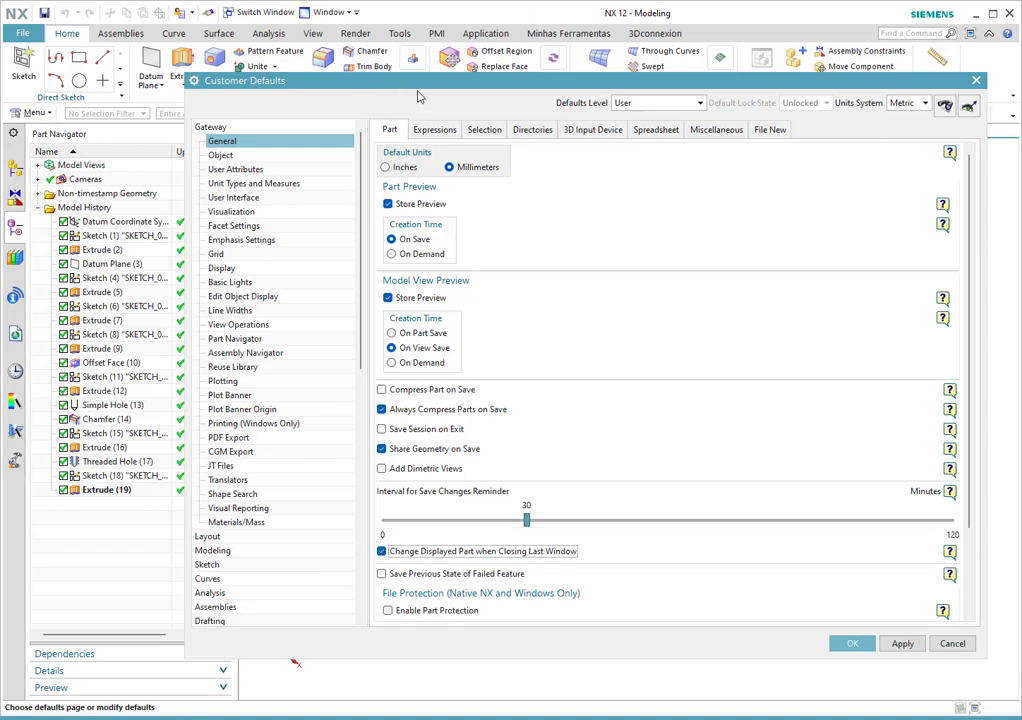
pyautogui.moveTo(471, 90); pyautogui.dragTo(463, 207)
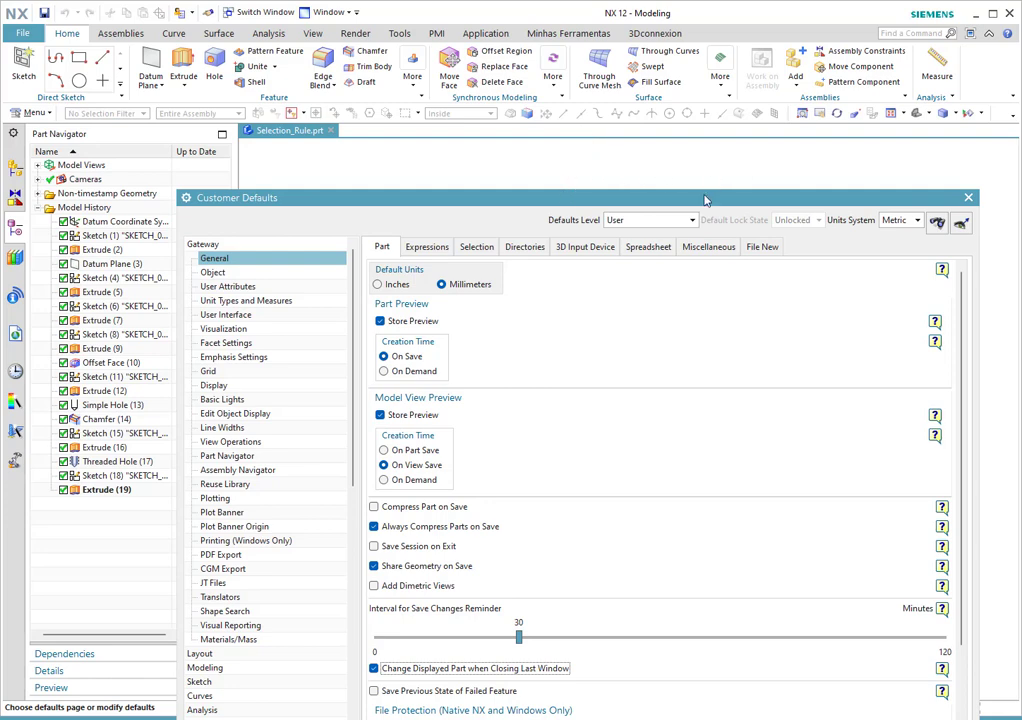
pyautogui.moveTo(704, 199); pyautogui.dragTo(636, 183)
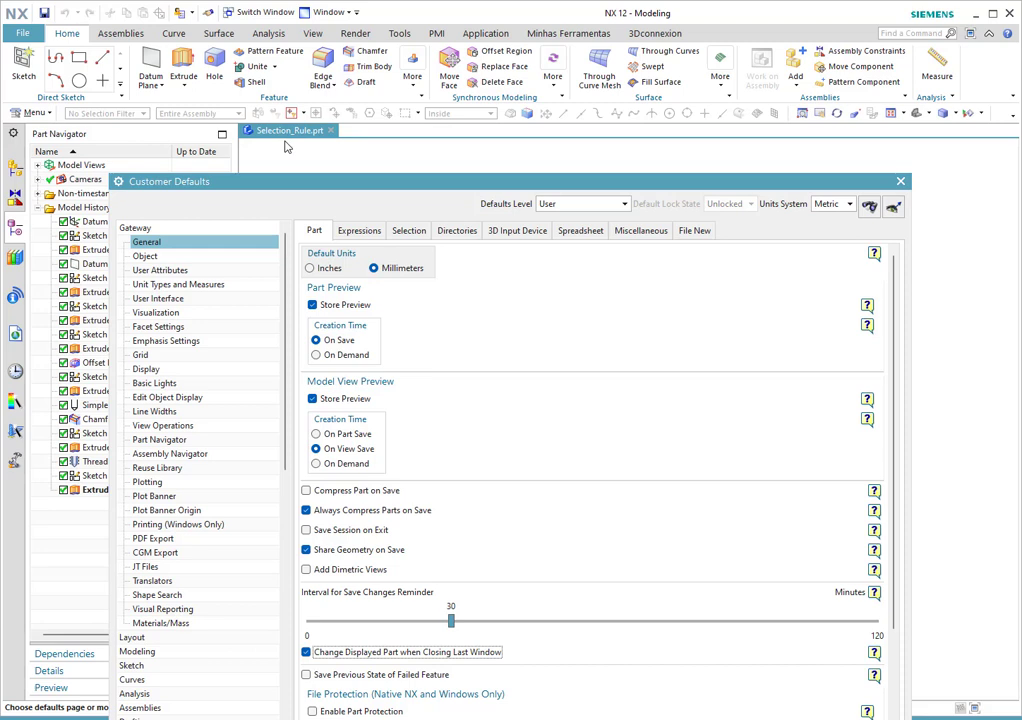
# Browse the Gateway General tabs, then show Gateway Object defaults: blue, solid font, 0.70 mm width.
pyautogui.moveTo(447, 182); pyautogui.dragTo(466, 48)
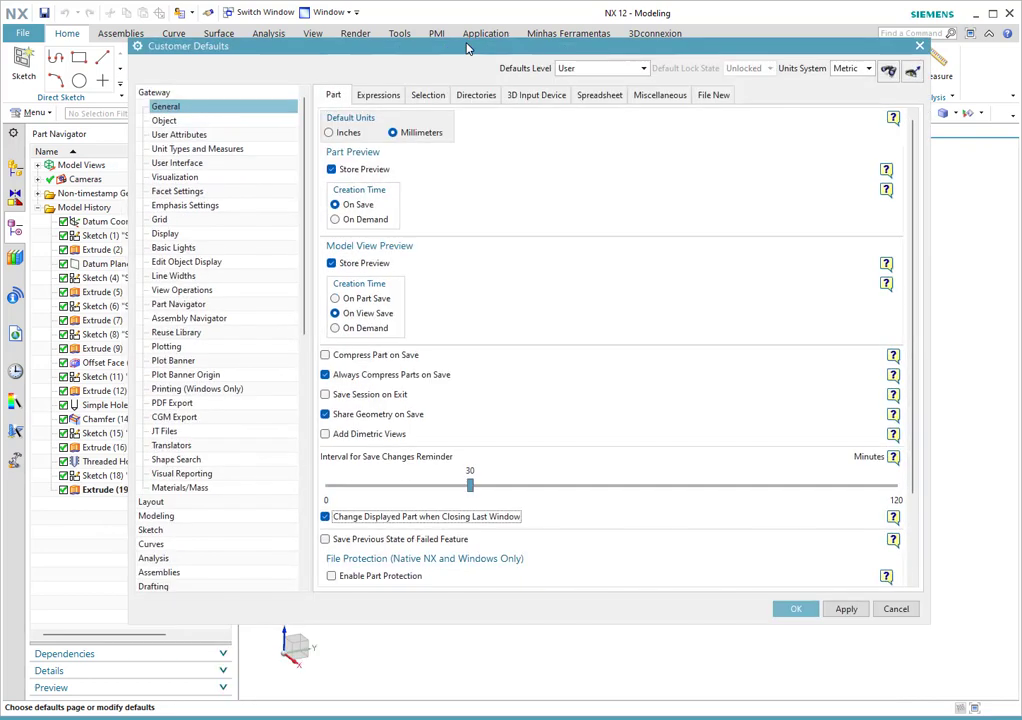
pyautogui.scroll(-3, 545, 420)
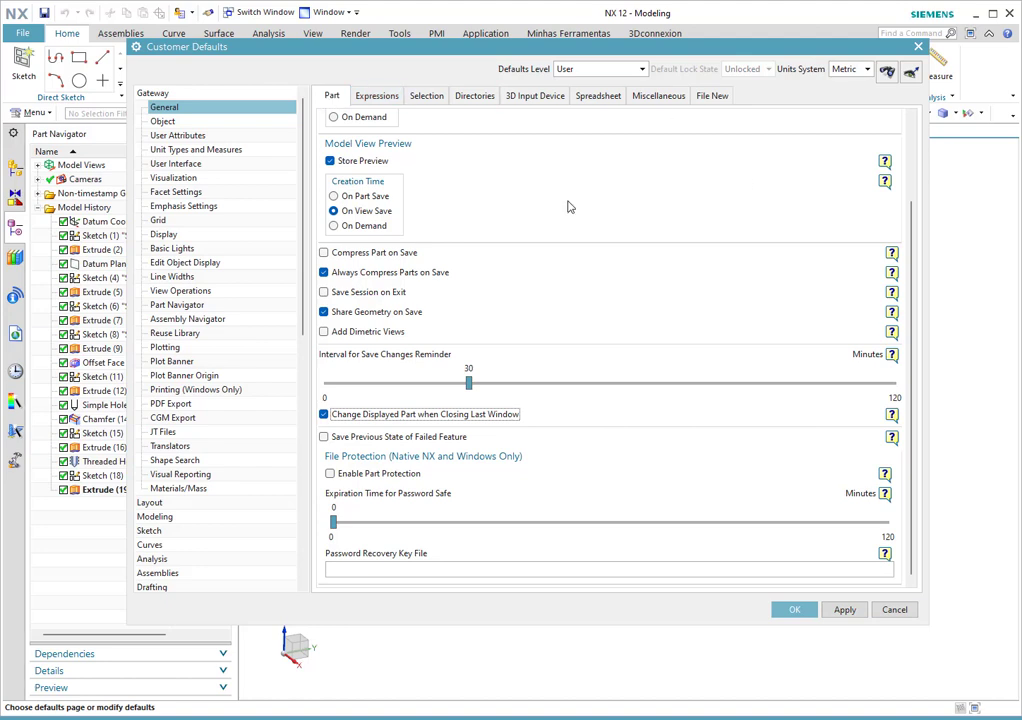
pyautogui.click(655, 97)
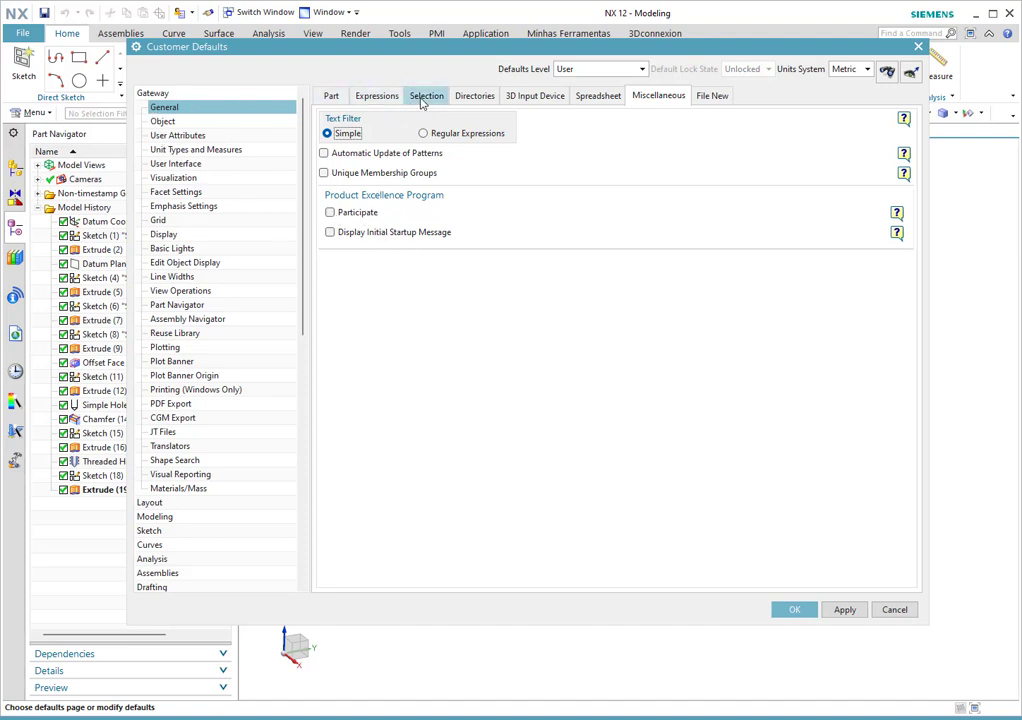
pyautogui.click(425, 96)
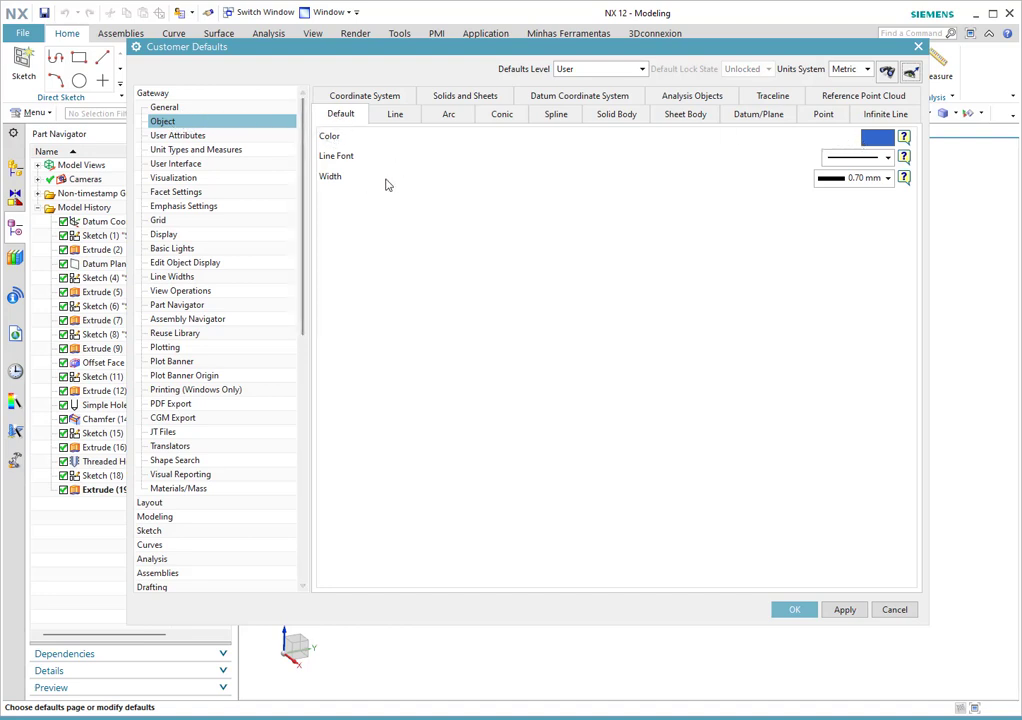
# Review the Line tab colour options, then set the default object width to 0.13 mm.
pyautogui.click(395, 116)
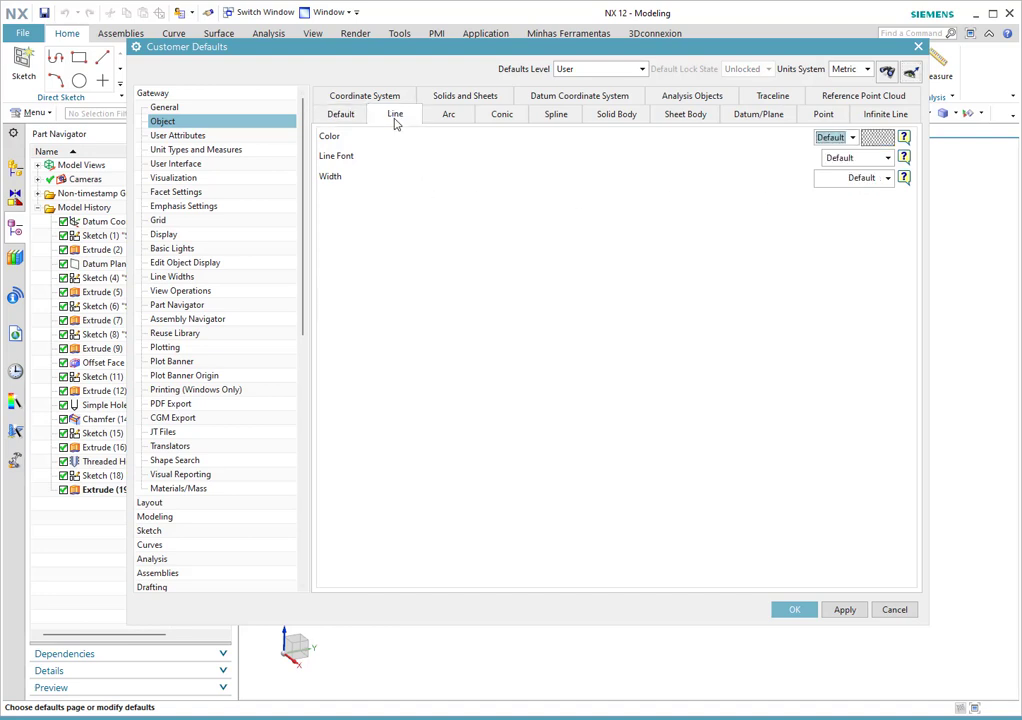
pyautogui.click(840, 142)
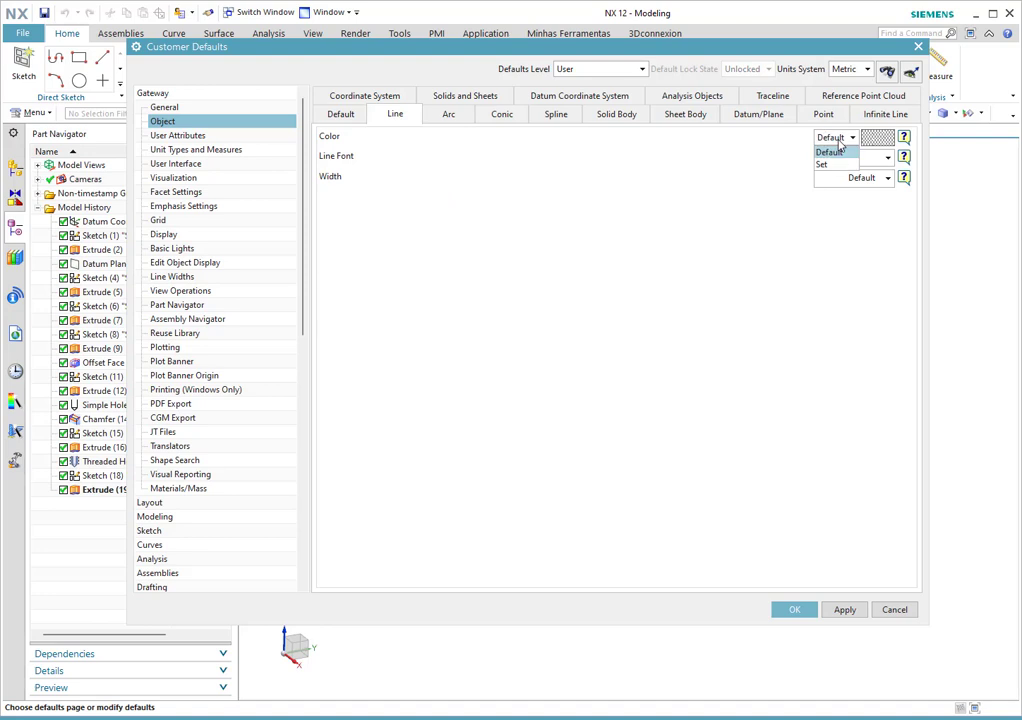
pyautogui.click(830, 151)
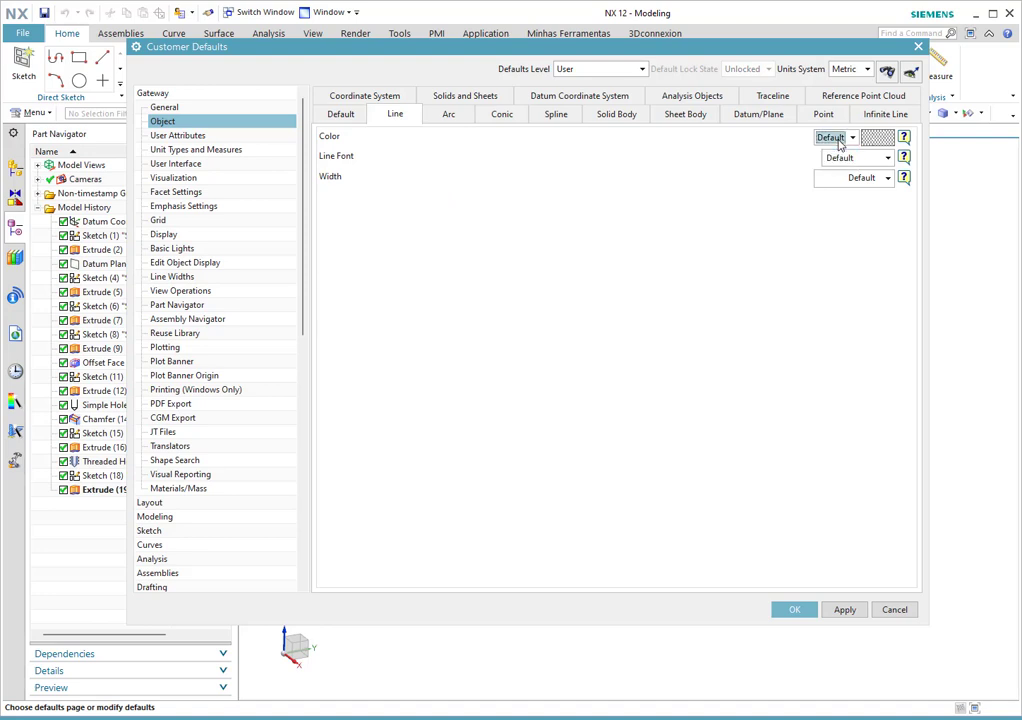
pyautogui.click(338, 115)
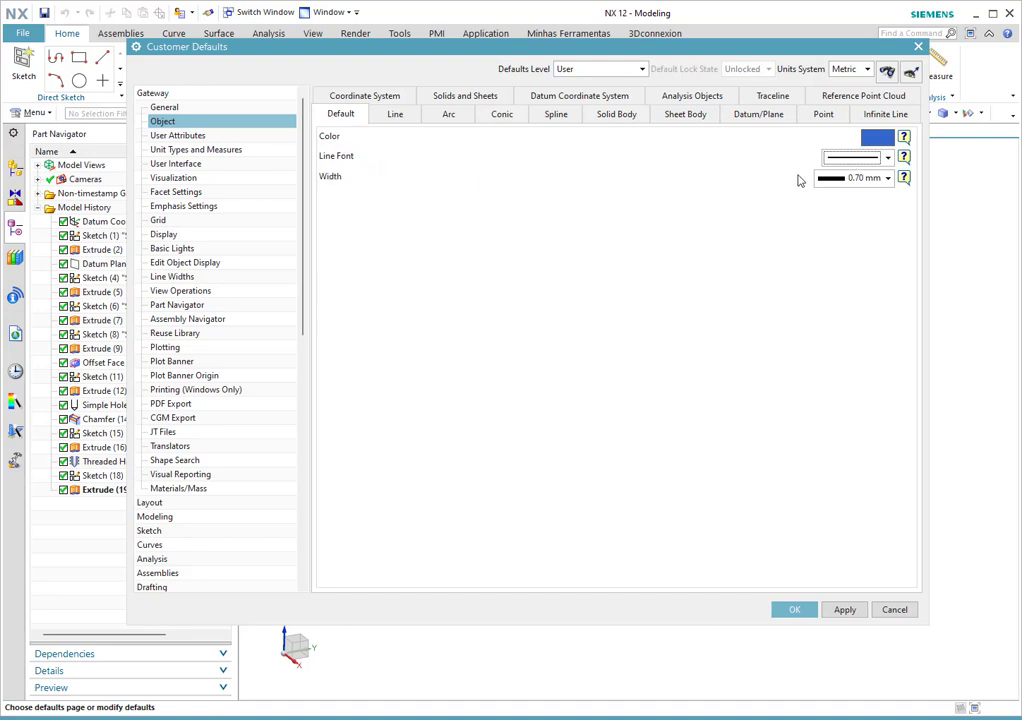
pyautogui.click(853, 180)
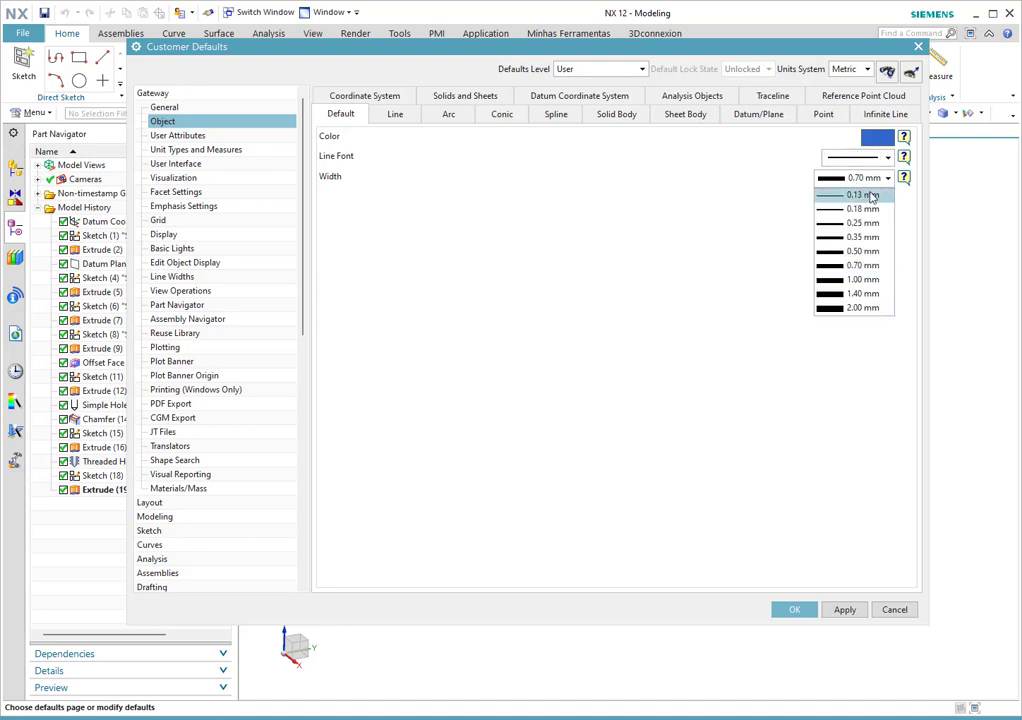
pyautogui.click(866, 196)
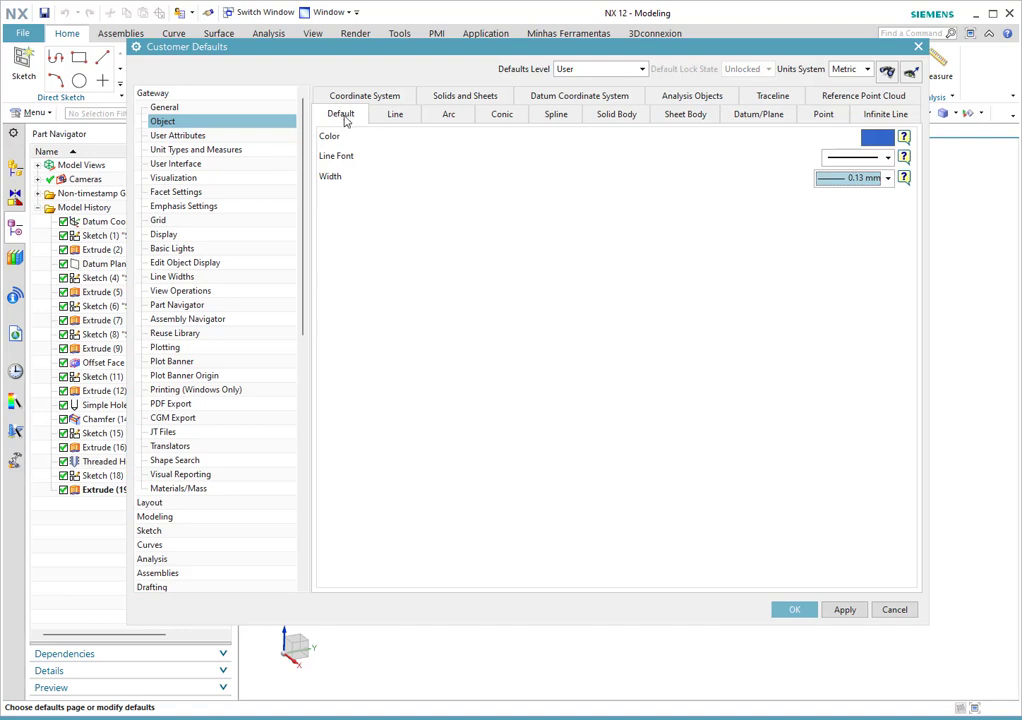
pyautogui.click(395, 114)
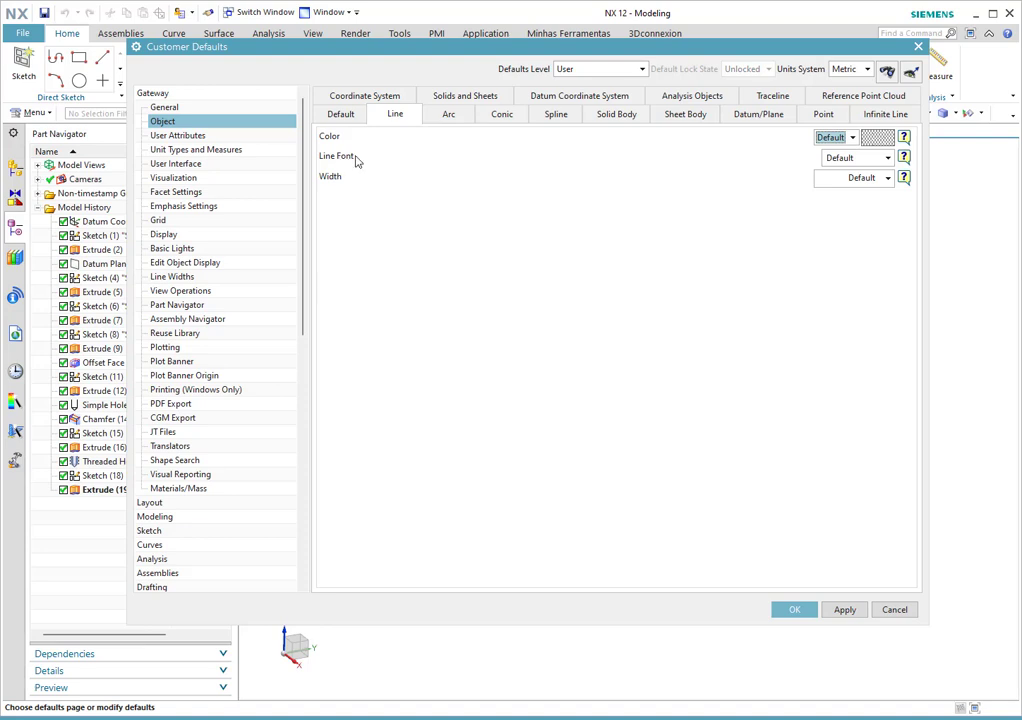
pyautogui.click(452, 117)
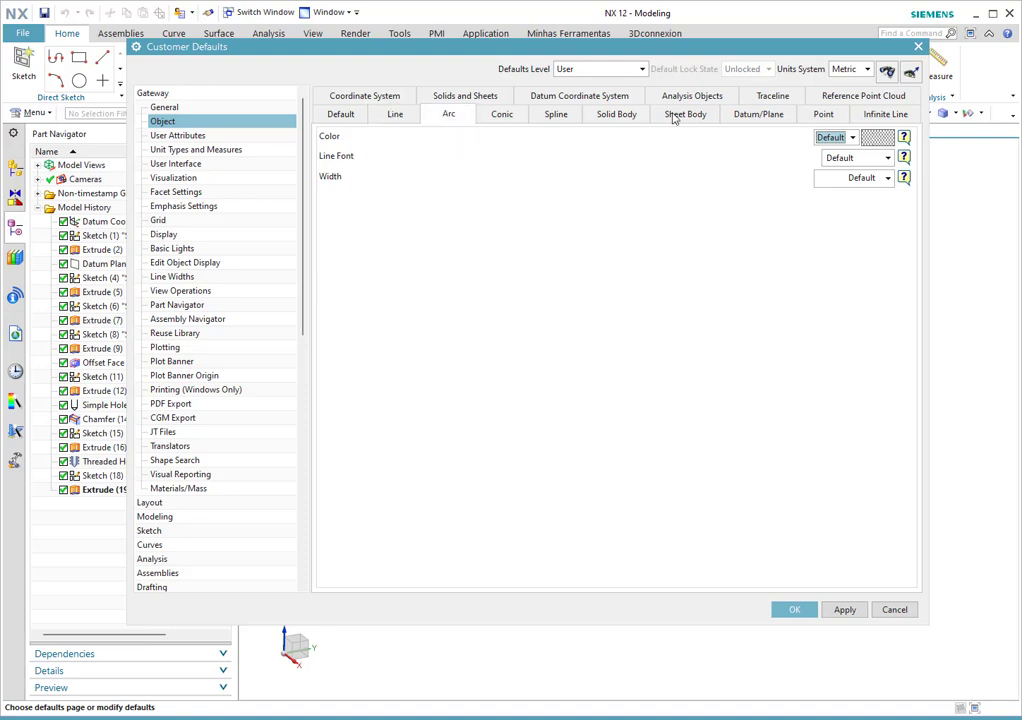
pyautogui.click(502, 114)
pyautogui.click(558, 115)
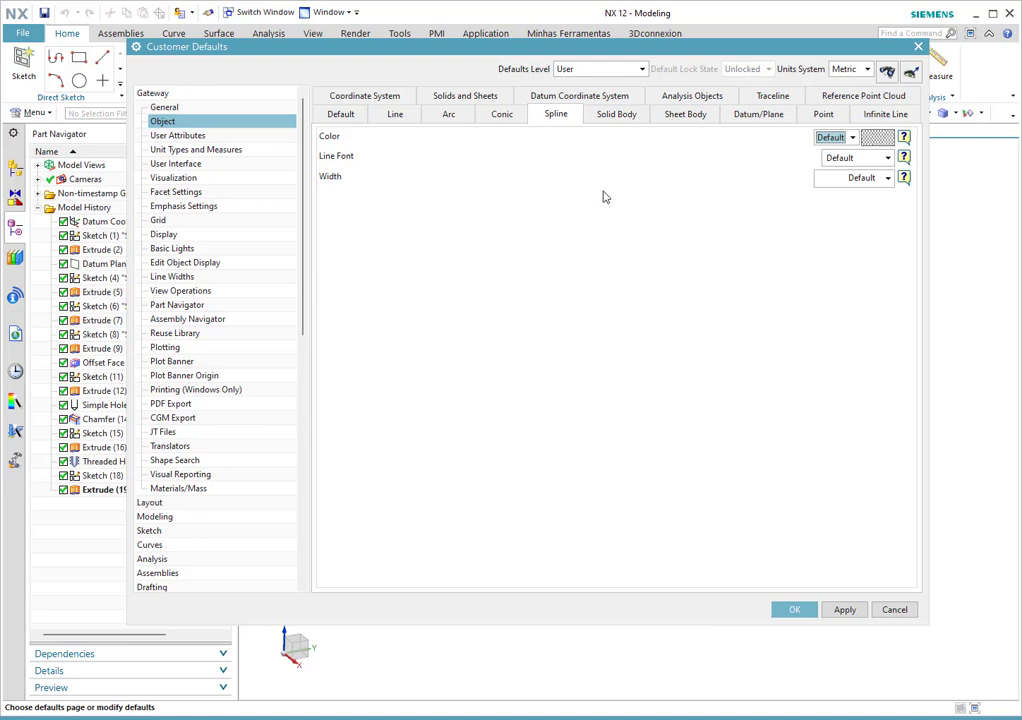
pyautogui.click(832, 139)
pyautogui.click(830, 152)
pyautogui.click(341, 115)
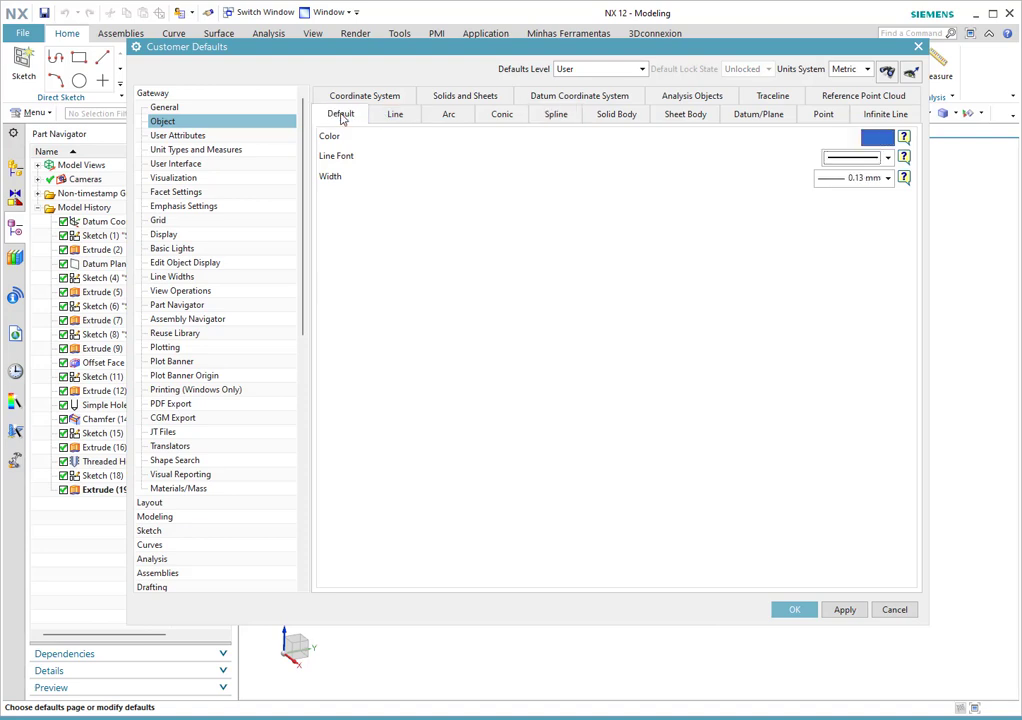
pyautogui.click(556, 116)
pyautogui.click(829, 140)
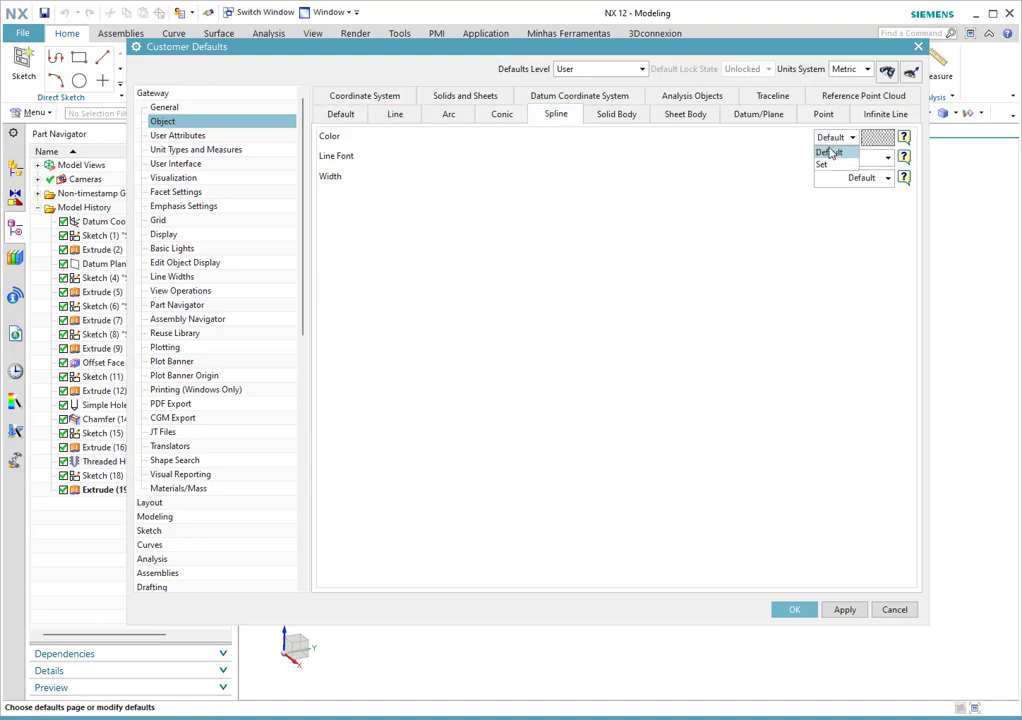
pyautogui.click(830, 164)
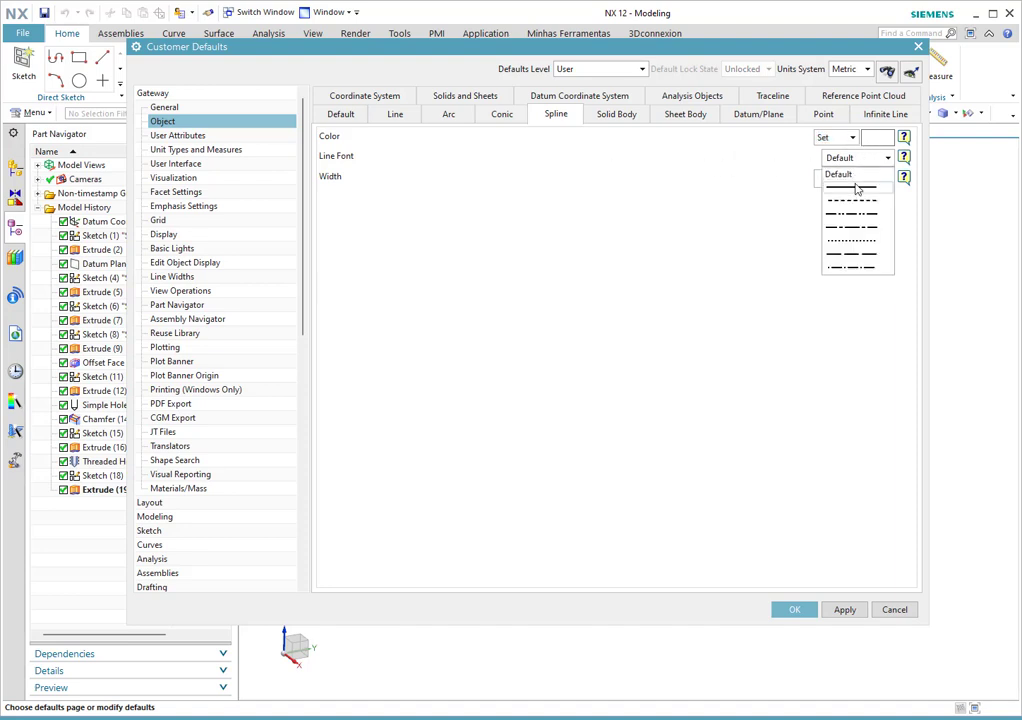
pyautogui.click(840, 174)
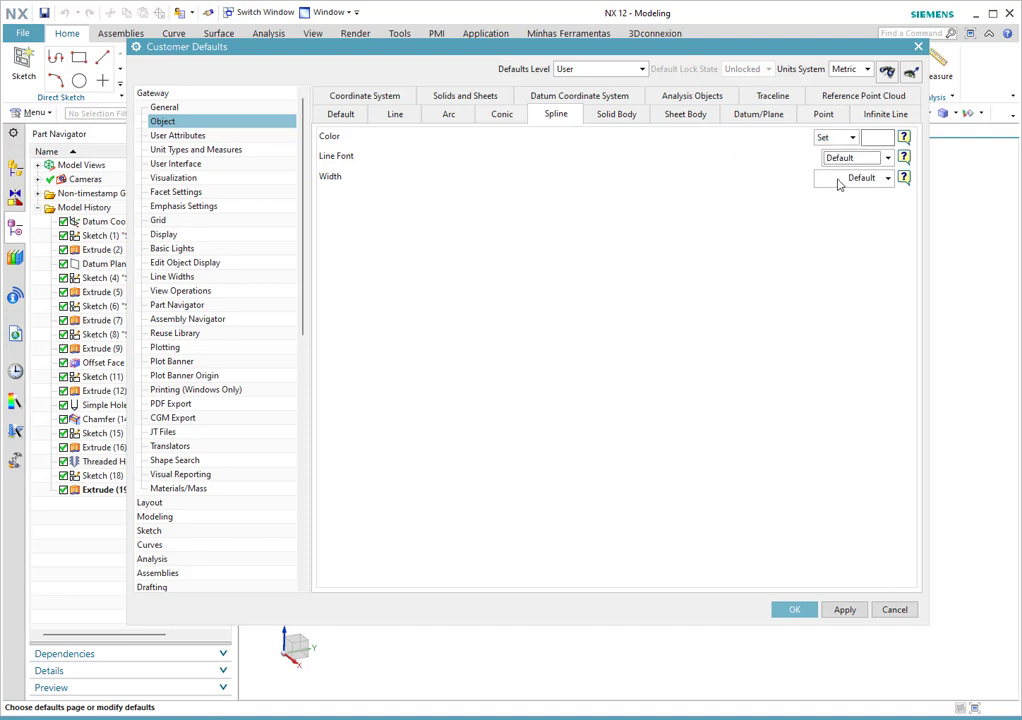
pyautogui.click(835, 138)
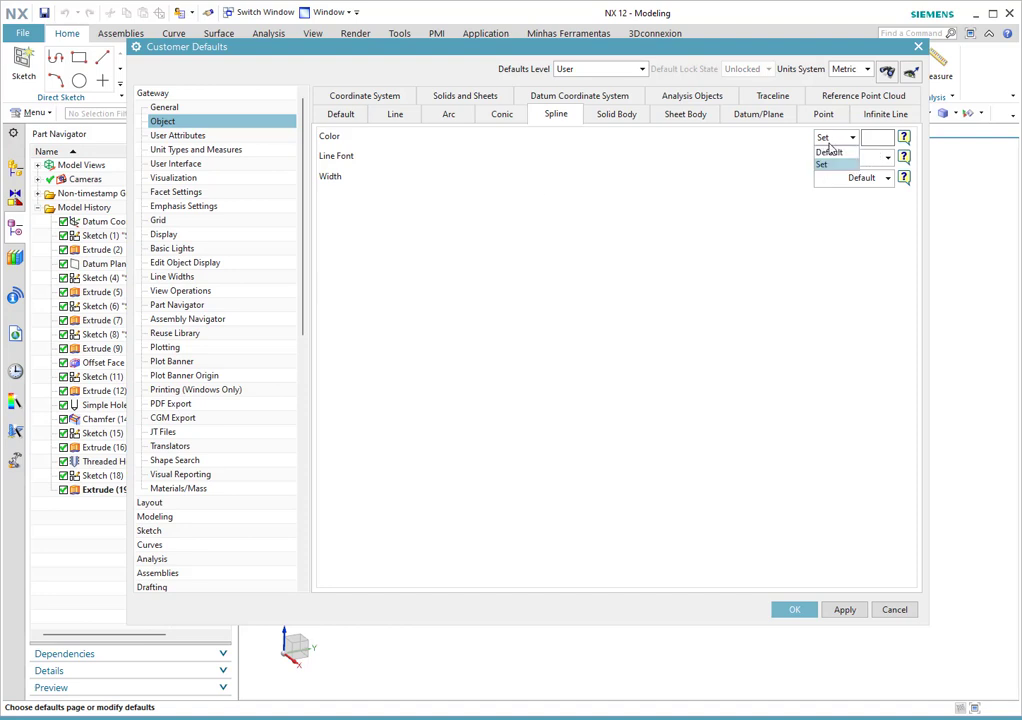
pyautogui.click(830, 155)
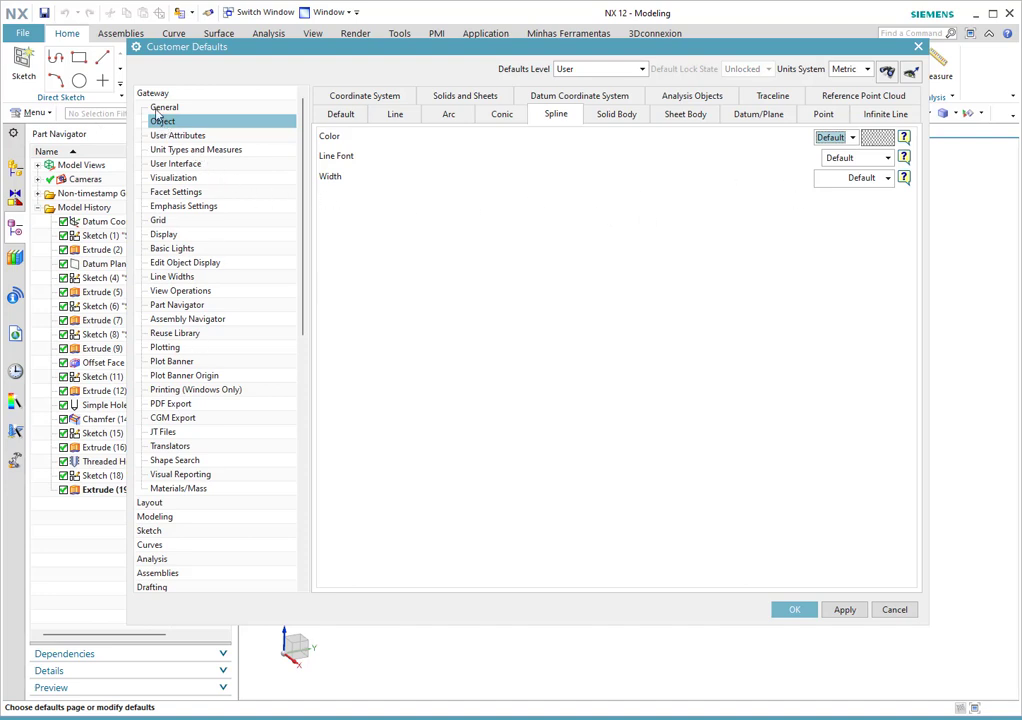
# Browse the Gateway, Layout, Modeling and PMI general defaults, ending on Manufacturing General.
pyautogui.click(164, 106)
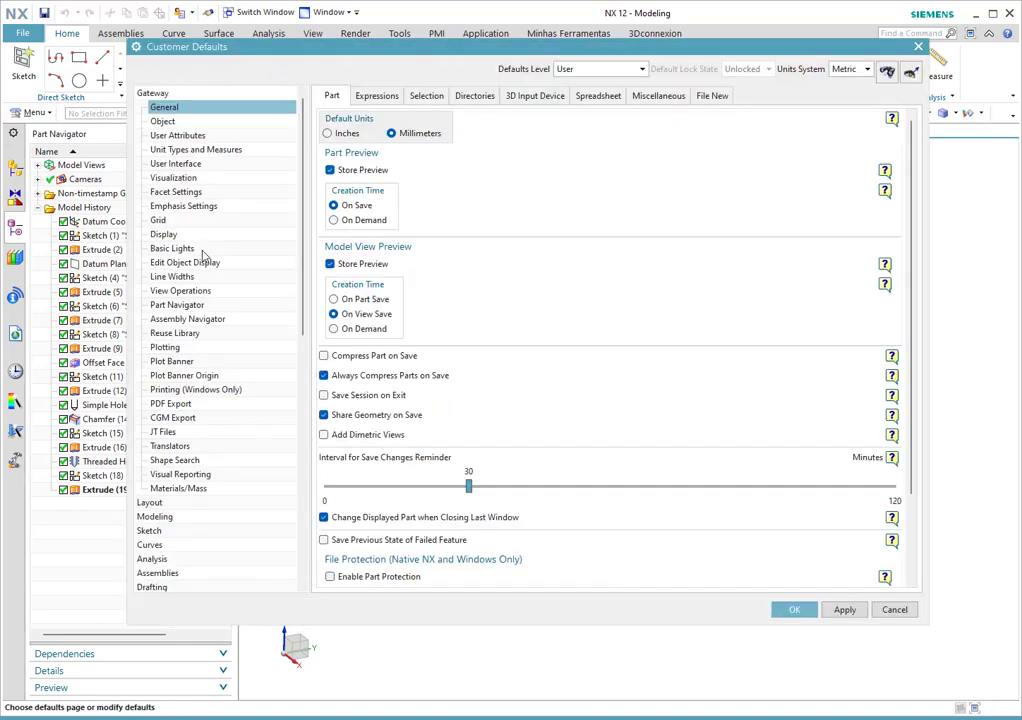
pyautogui.click(149, 502)
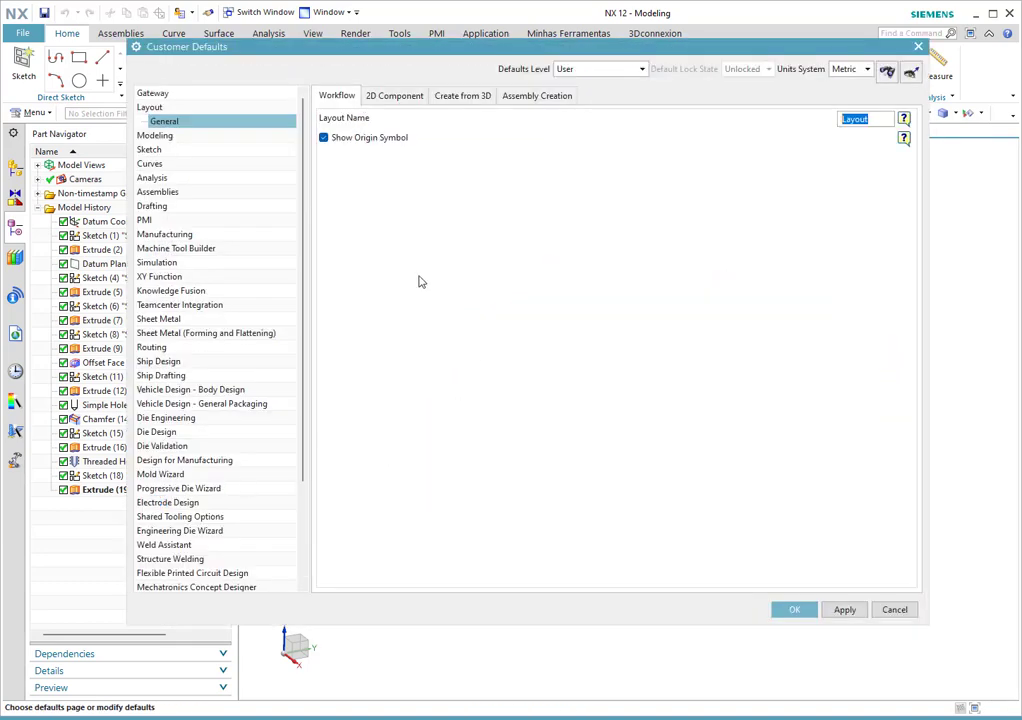
pyautogui.click(155, 135)
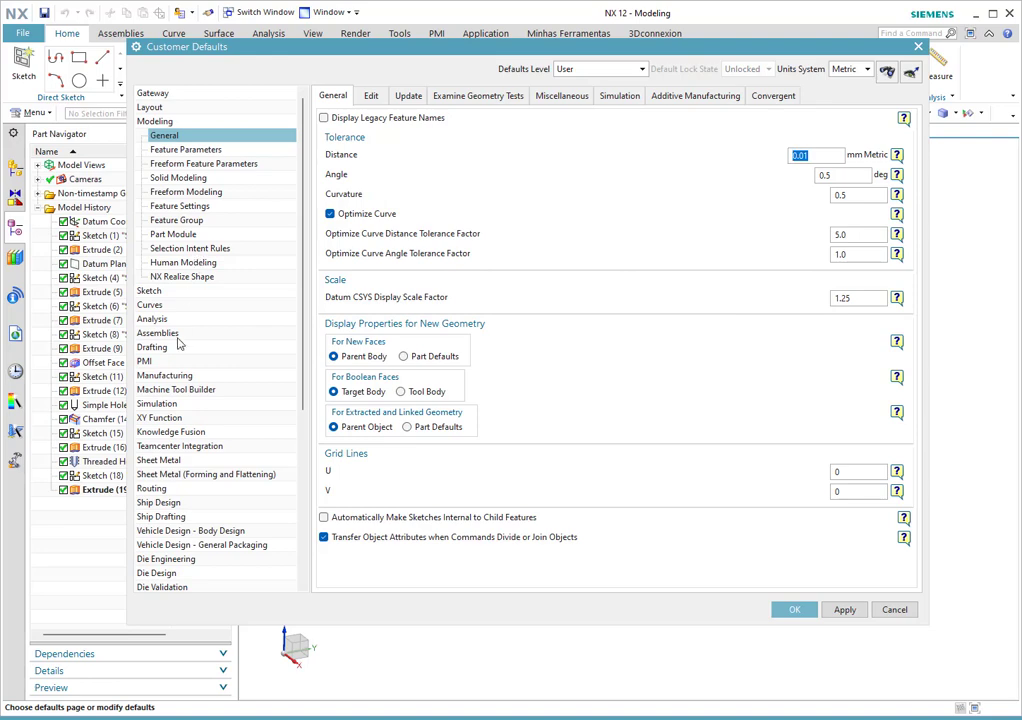
pyautogui.click(144, 361)
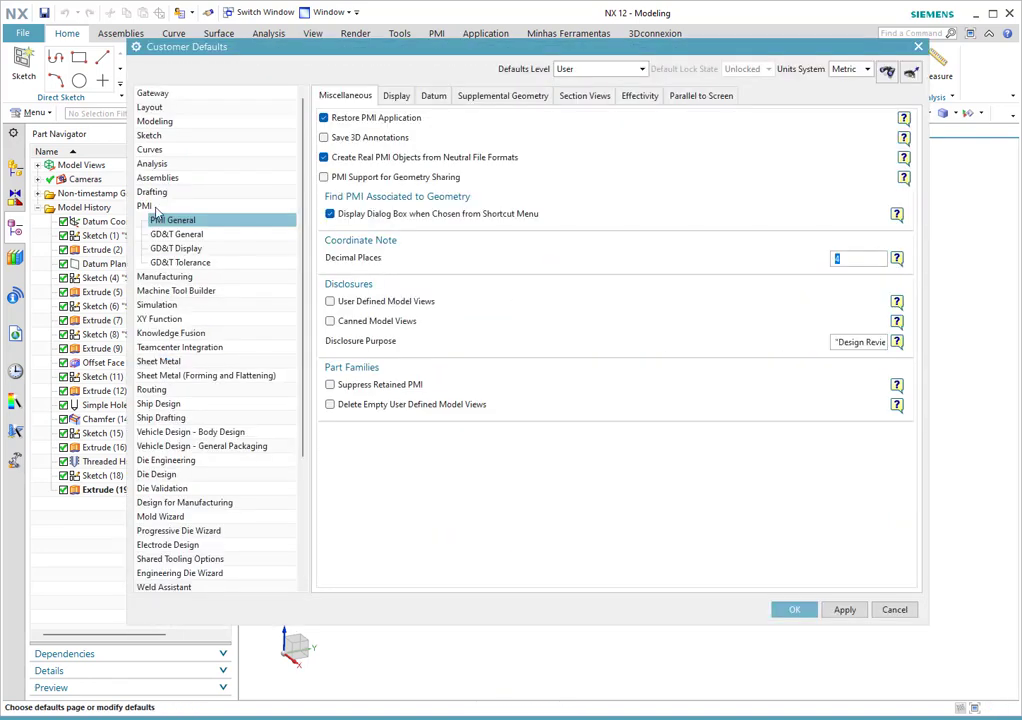
pyautogui.click(166, 277)
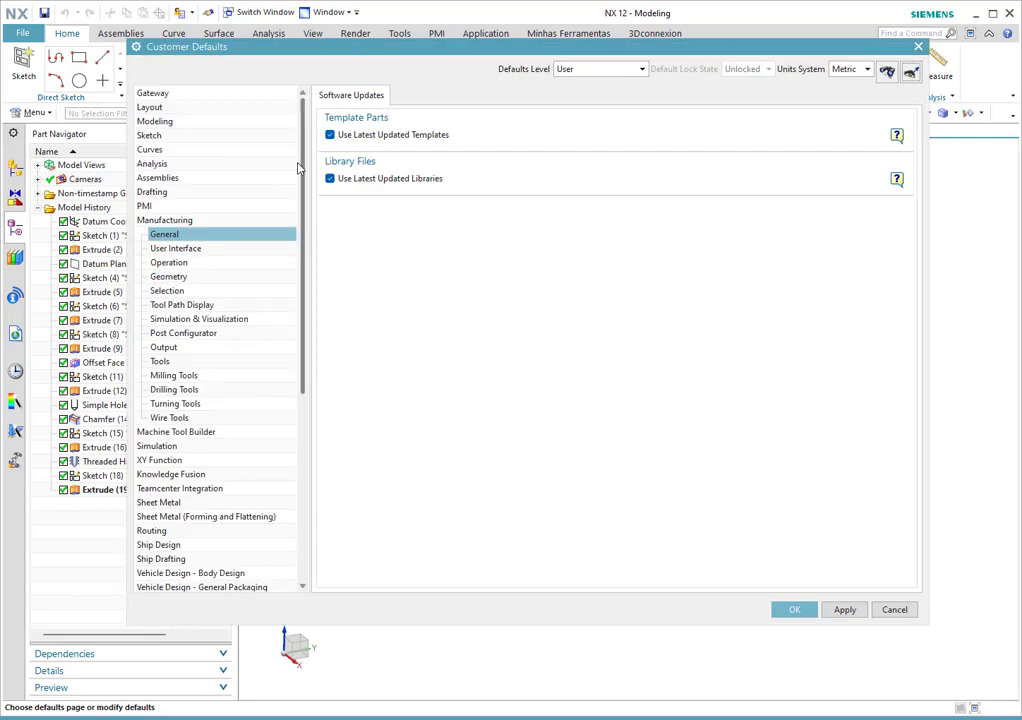
# Browse Manufacturing Operation, Geometry, Tool Path Display and Simulation defaults, ending on User Interface.
pyautogui.press('Escape')
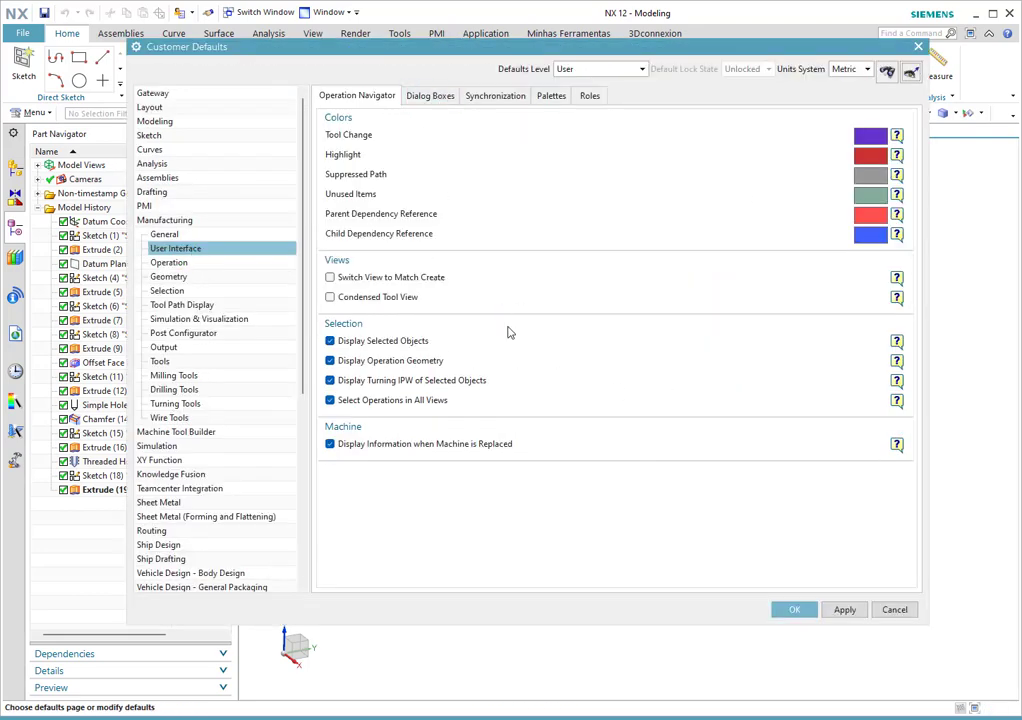
pyautogui.click(180, 263)
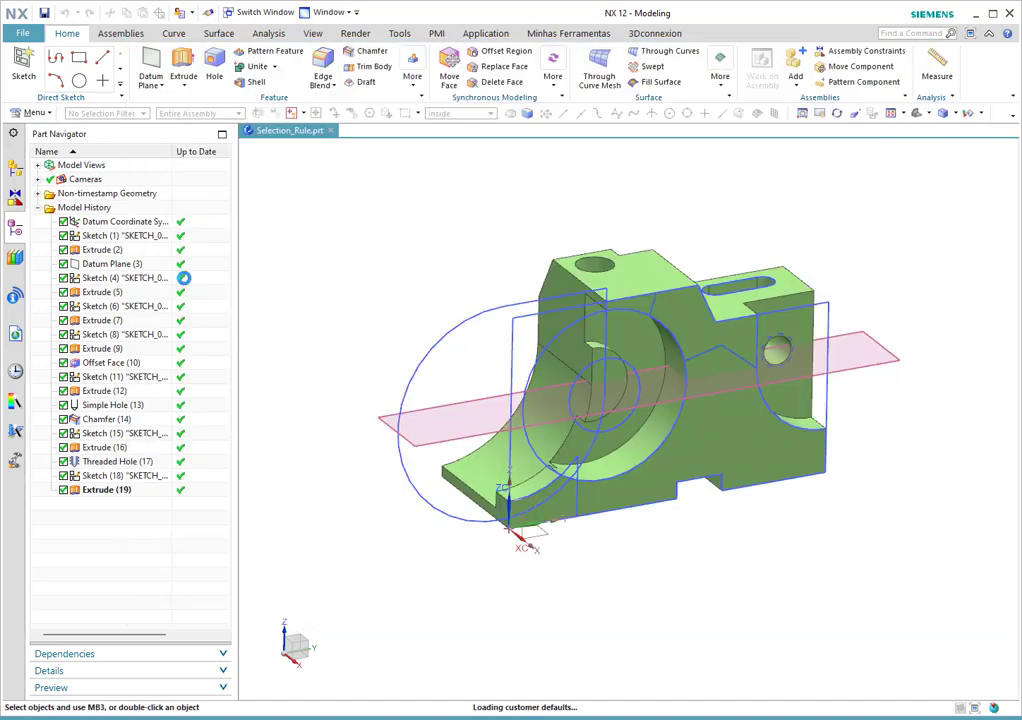
pyautogui.click(158, 233)
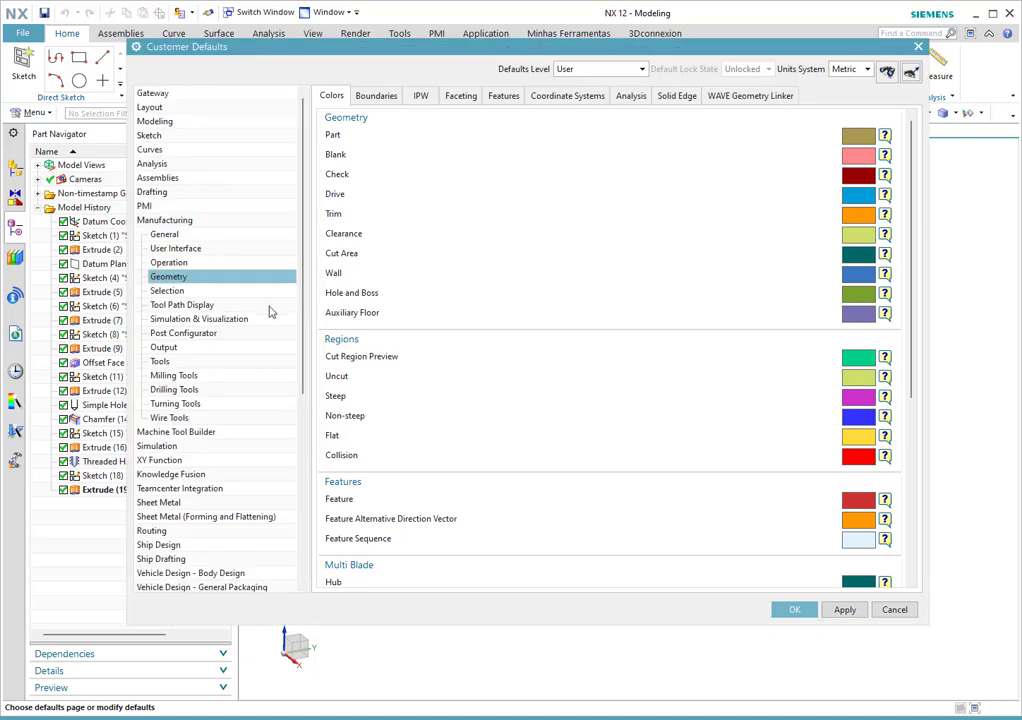
pyautogui.click(185, 306)
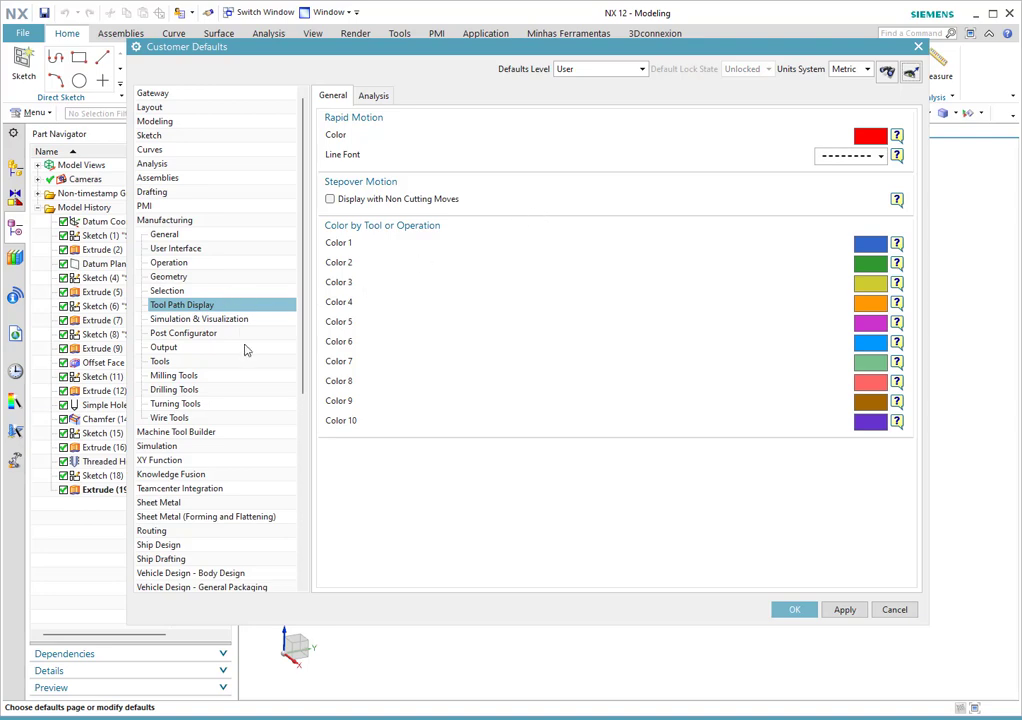
pyautogui.click(186, 320)
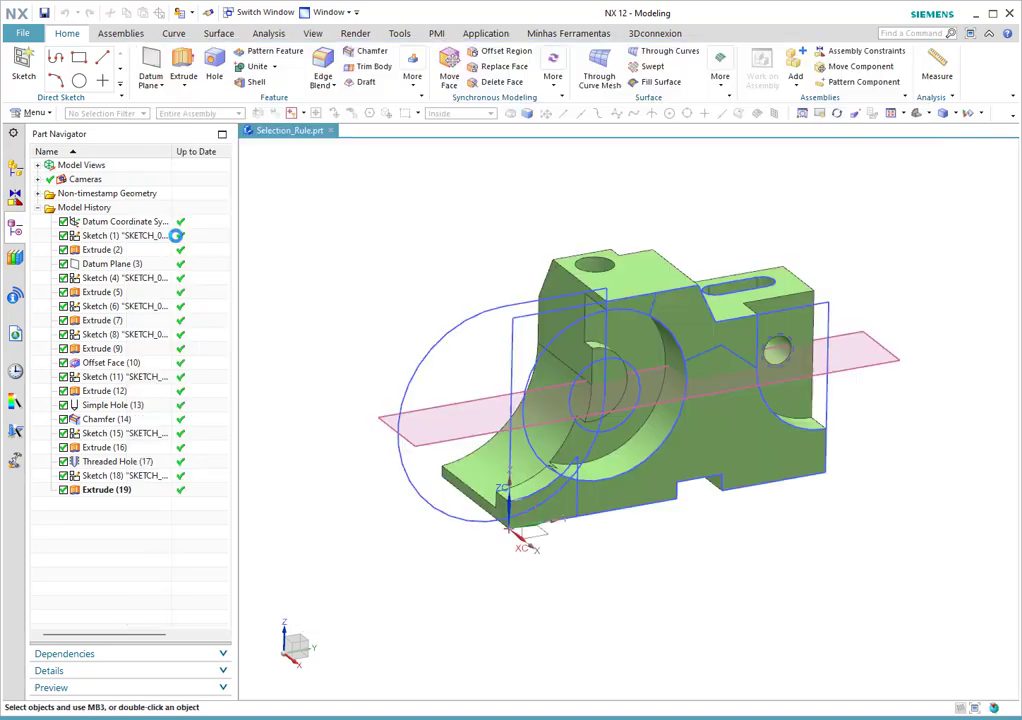
pyautogui.click(168, 234)
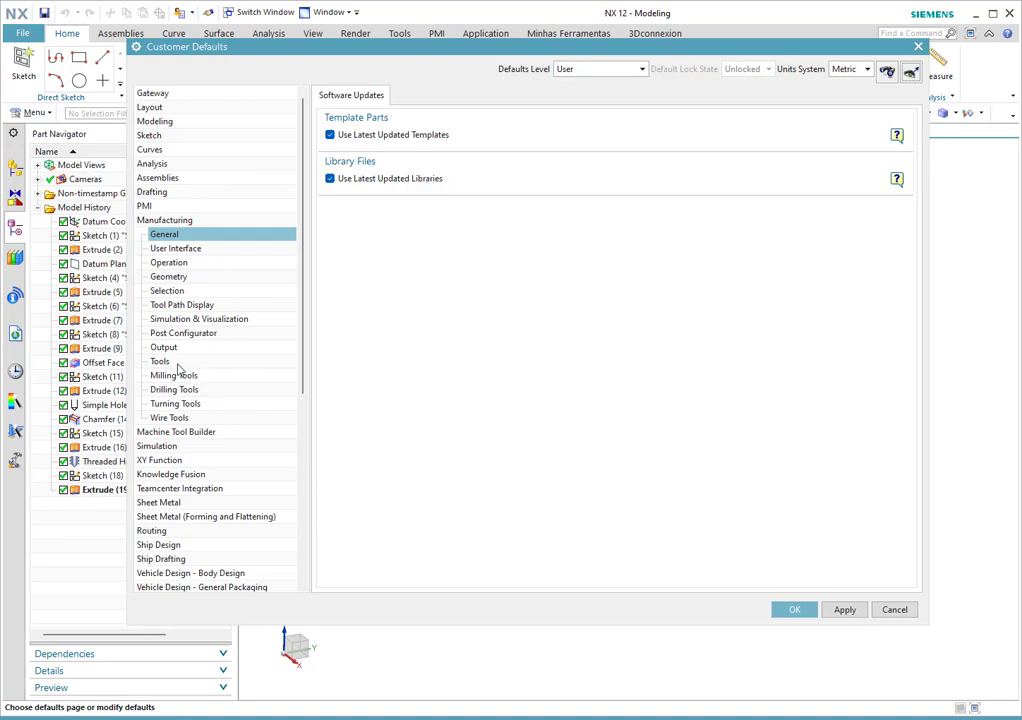
pyautogui.click(172, 250)
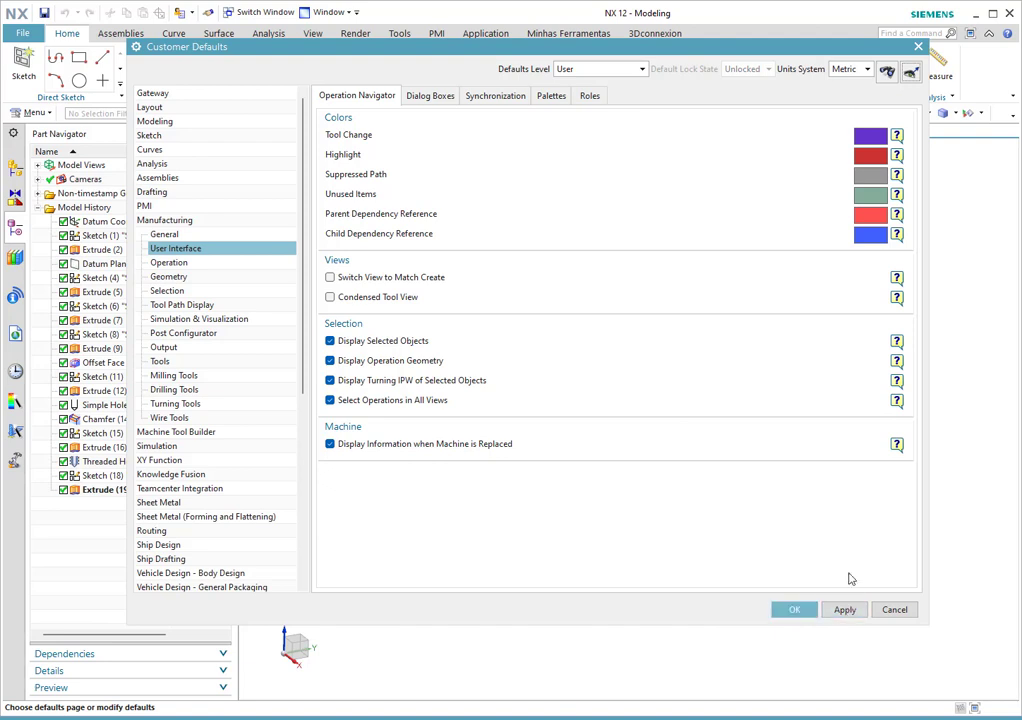
# Apply the changed customer defaults and acknowledge the restart-required notice.
pyautogui.click(839, 612)
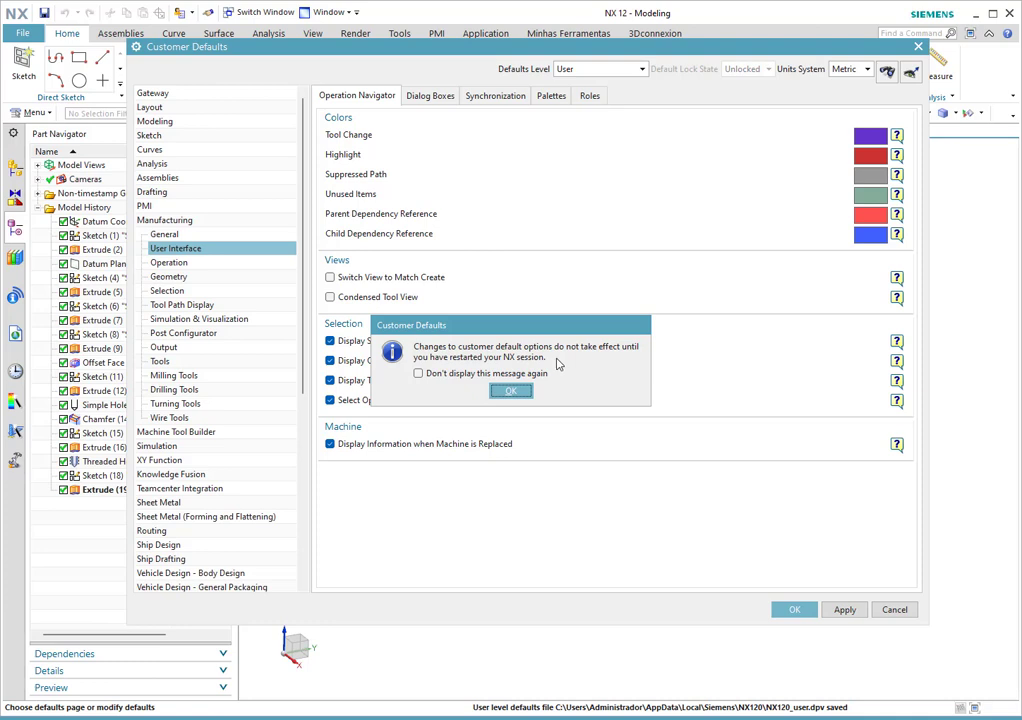
pyautogui.click(509, 392)
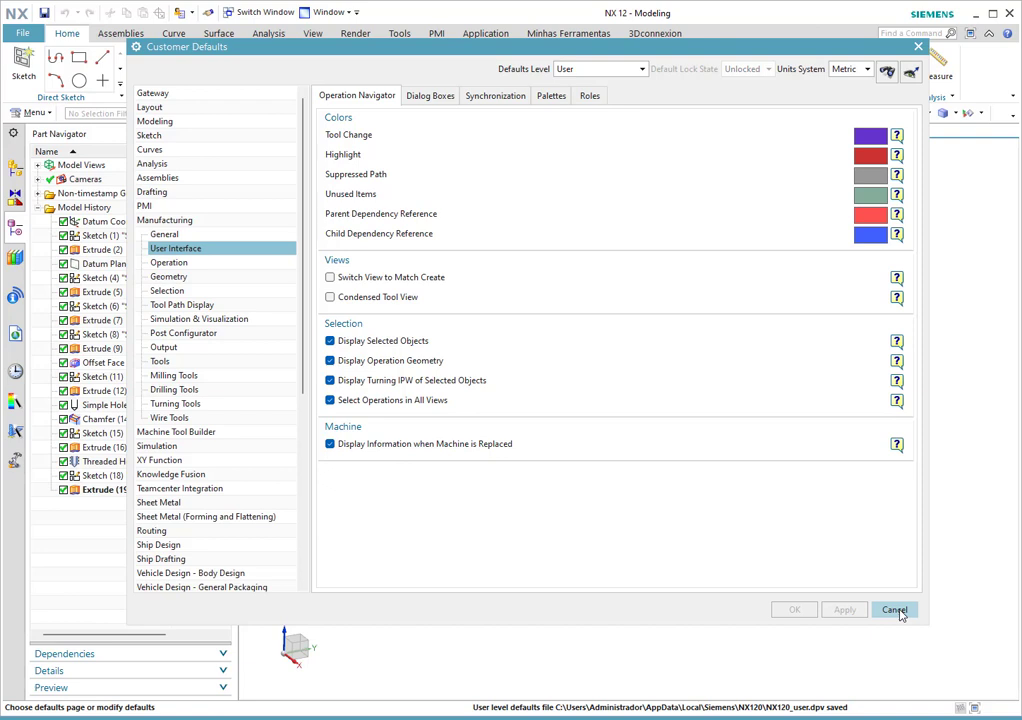
# Cancel out of Customer Defaults, returning to the Selection_Rule.prt model.
pyautogui.click(895, 610)
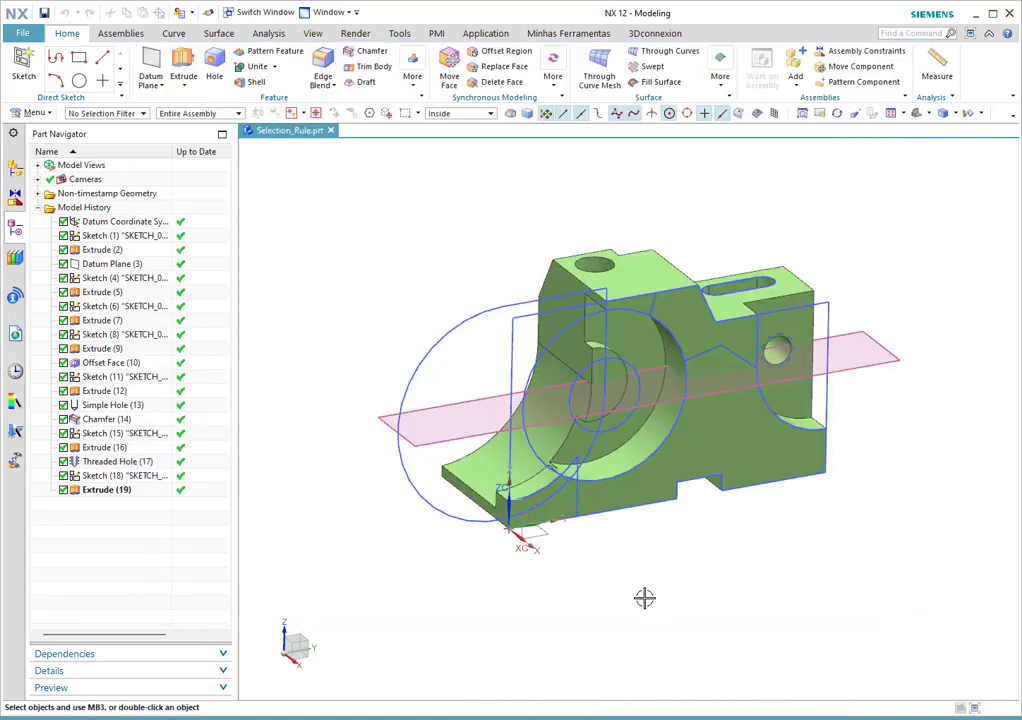